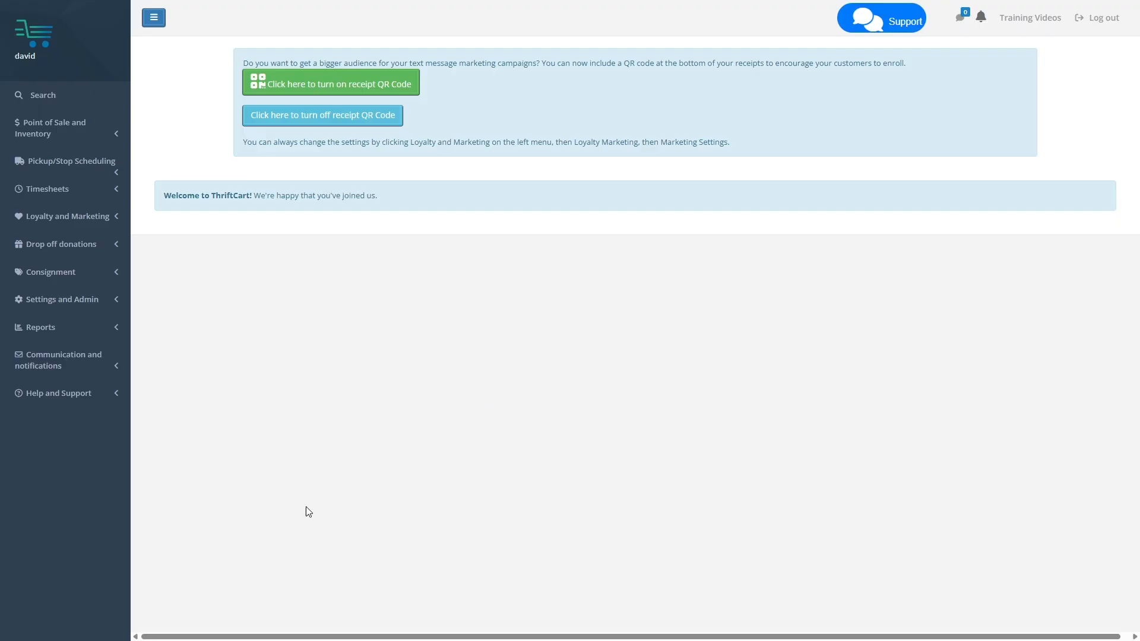
Open the custom report dashboards and create a new dashboard
left_click(34, 326)
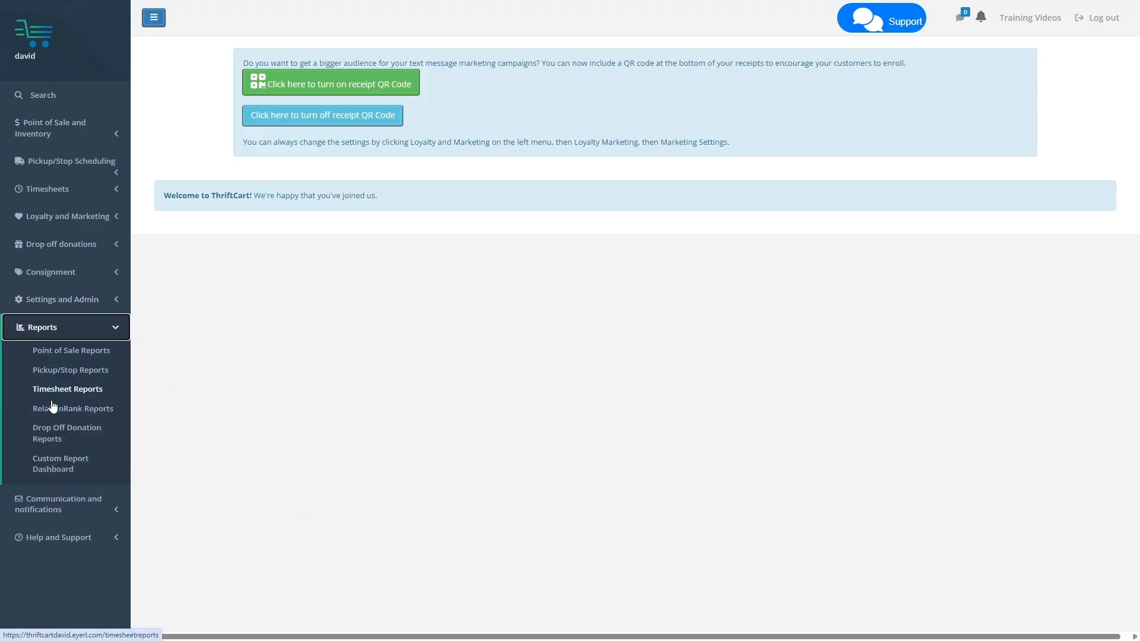
left_click(56, 474)
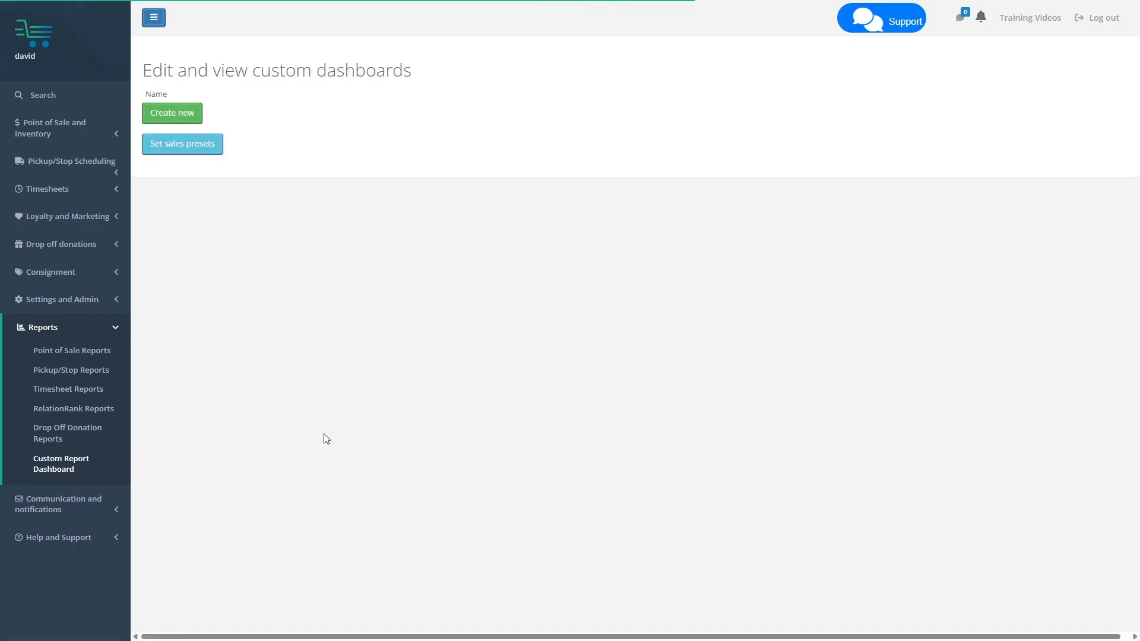
left_click(166, 114)
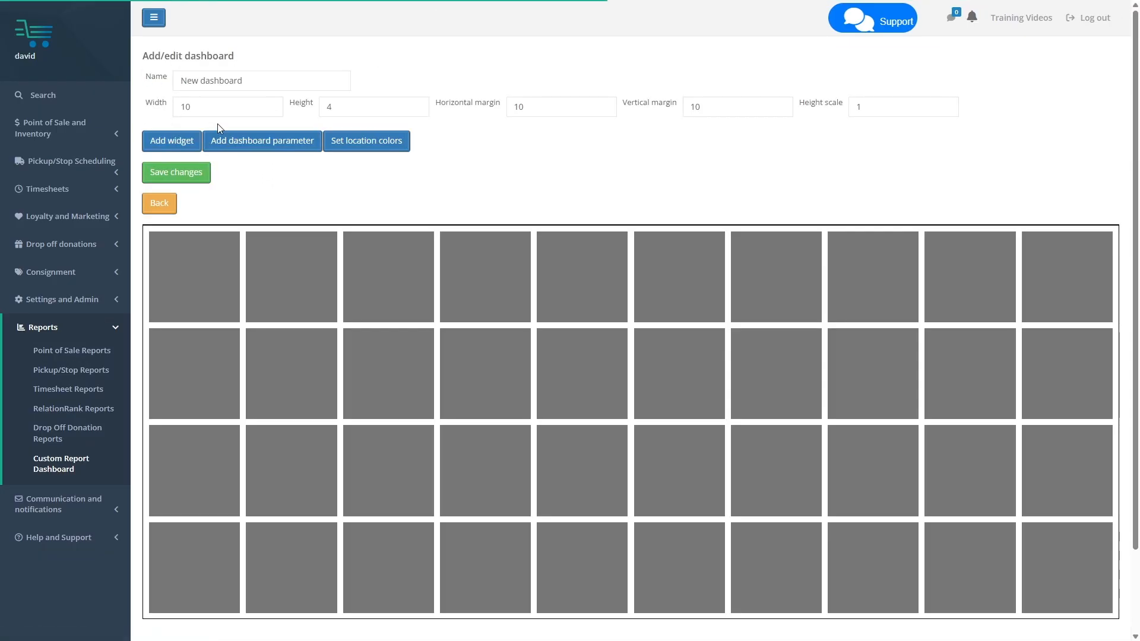
Name the new dashboard "Sales"
triple_click(207, 81)
type("S")
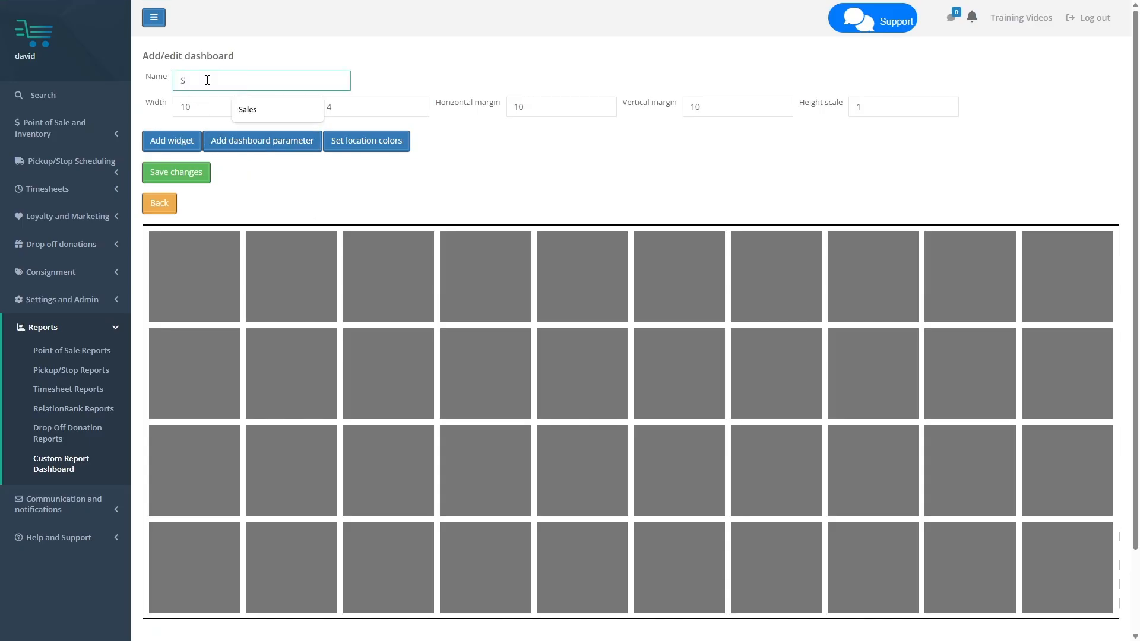
type("ales")
left_click(403, 75)
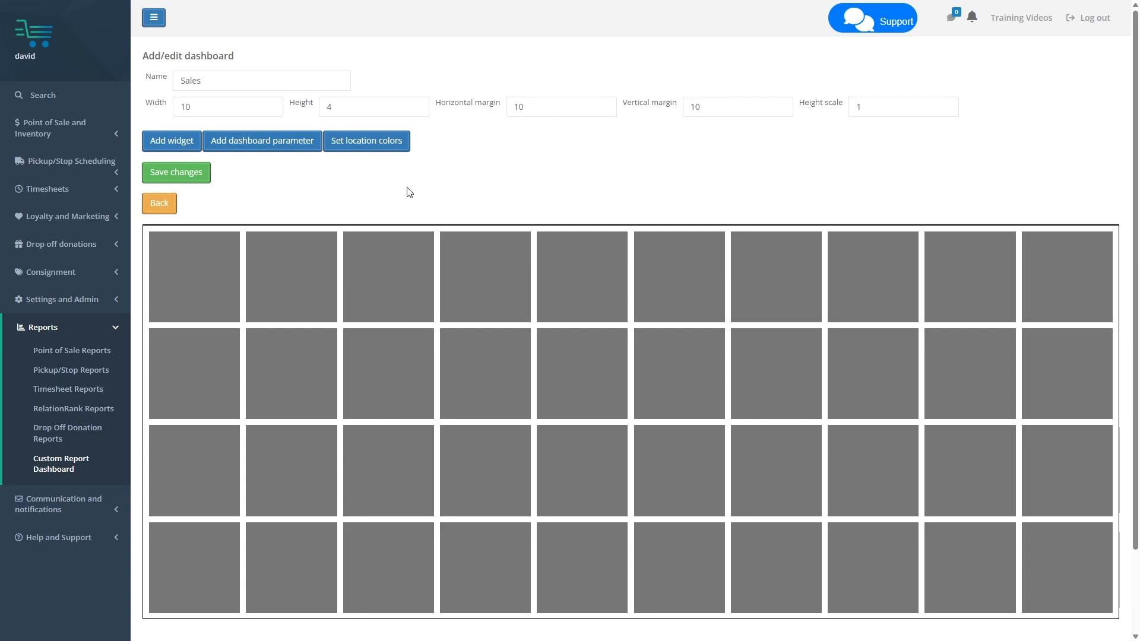
Set the dashboard grid's width to 14, and raise its height by one before returning it to 4
left_click_drag(219, 106, 176, 103)
type("14")
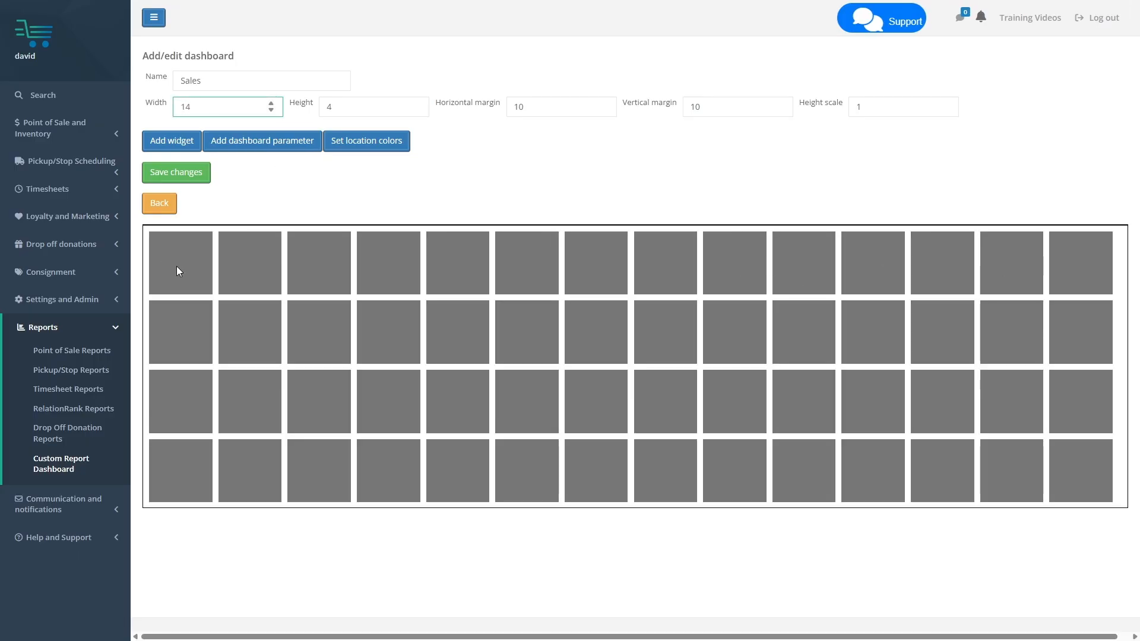
left_click(411, 108)
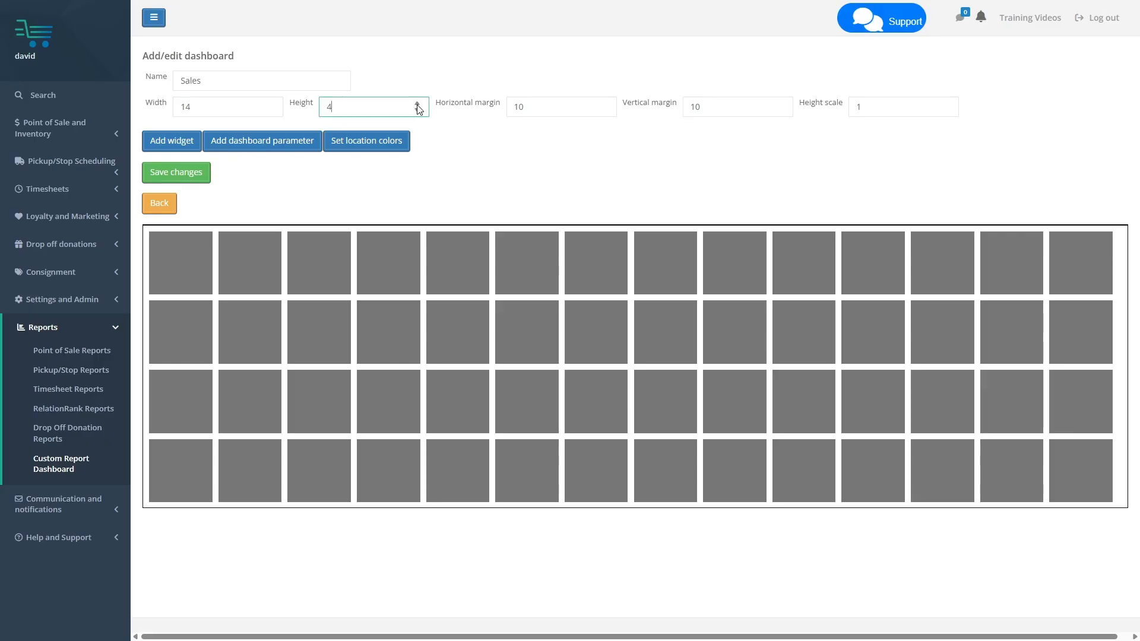
left_click(418, 105)
left_click(418, 111)
Set the dashboard's horizontal and vertical margins to 20
left_click(527, 108)
key("ctrl+a")
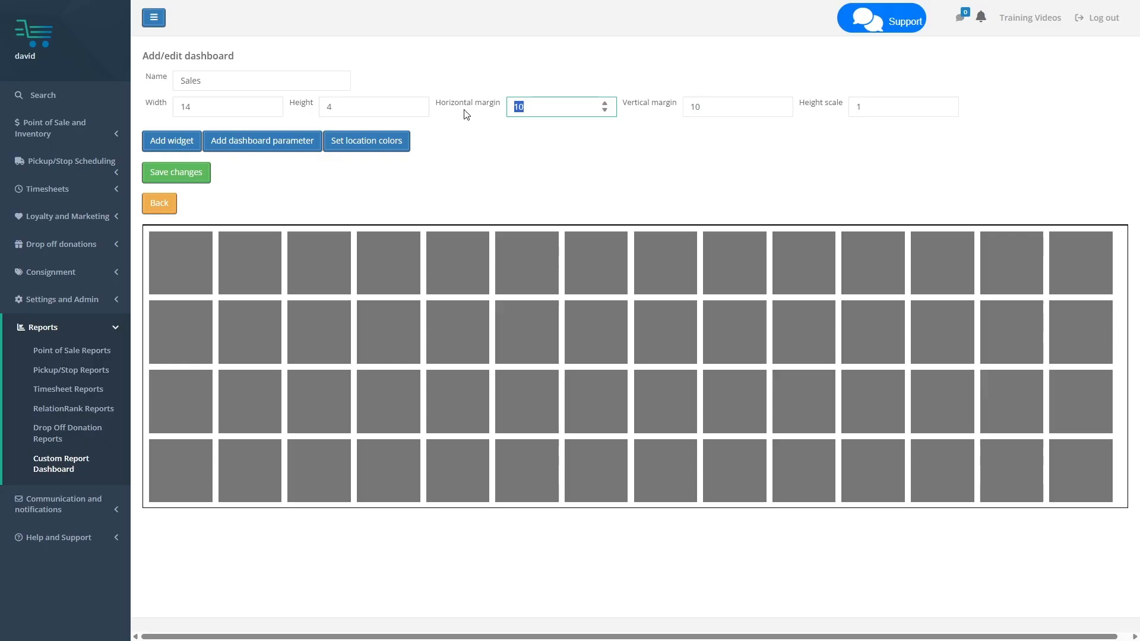
type("20")
key("Tab")
type("20")
key("Tab")
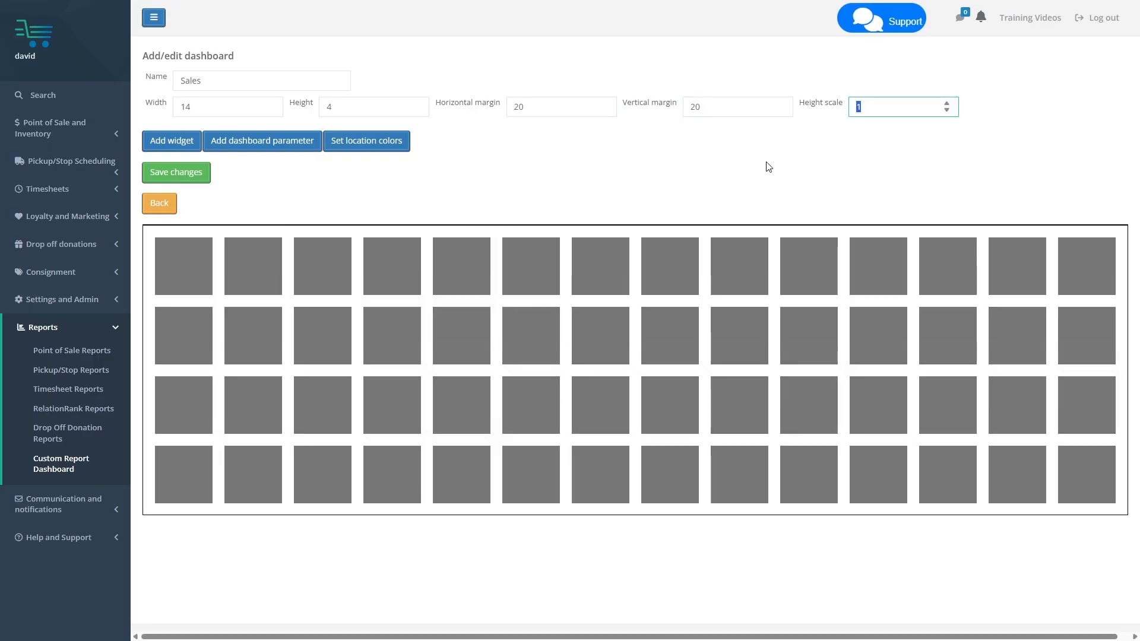
Try dashboard height scales of 2 and 0.5, and set the scale back to 1
type("2")
key("BackSpace")
type("0.5")
key("BackSpace")
key("BackSpace")
key("BackSpace")
type("1")
Set the dashboard's horizontal margin, vertical margin and width back to 10
left_click(461, 111)
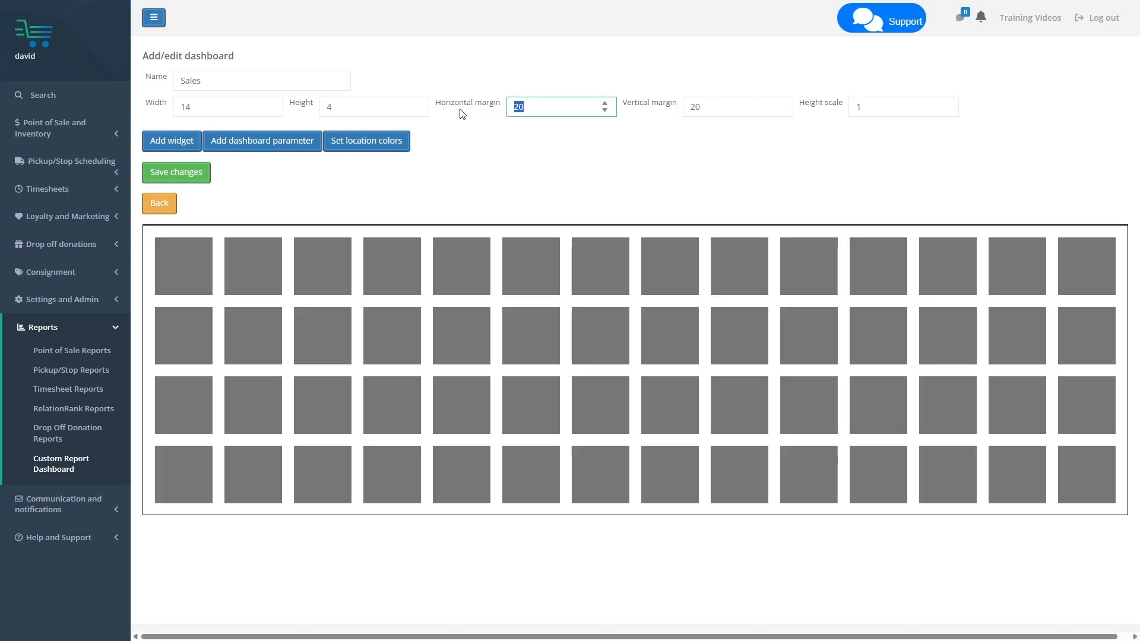
type("10")
key("Tab")
type("10")
left_click(155, 106)
type("10")
left_click(464, 181)
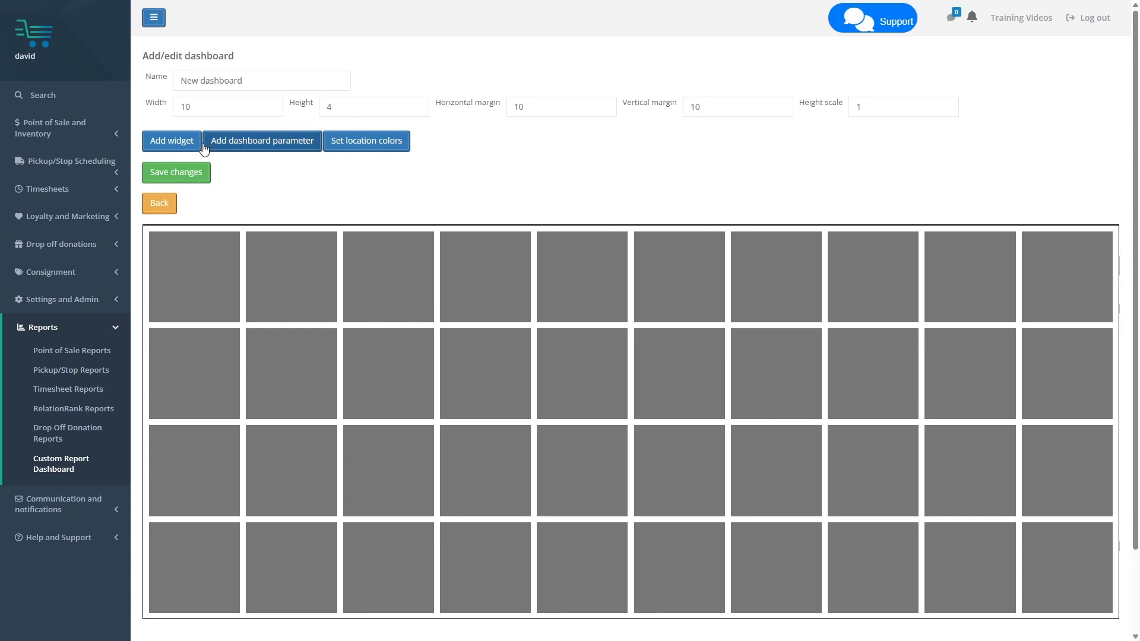
Add a "Sales for time period" widget spanning the first five boxes of the grid's top row
left_click(180, 143)
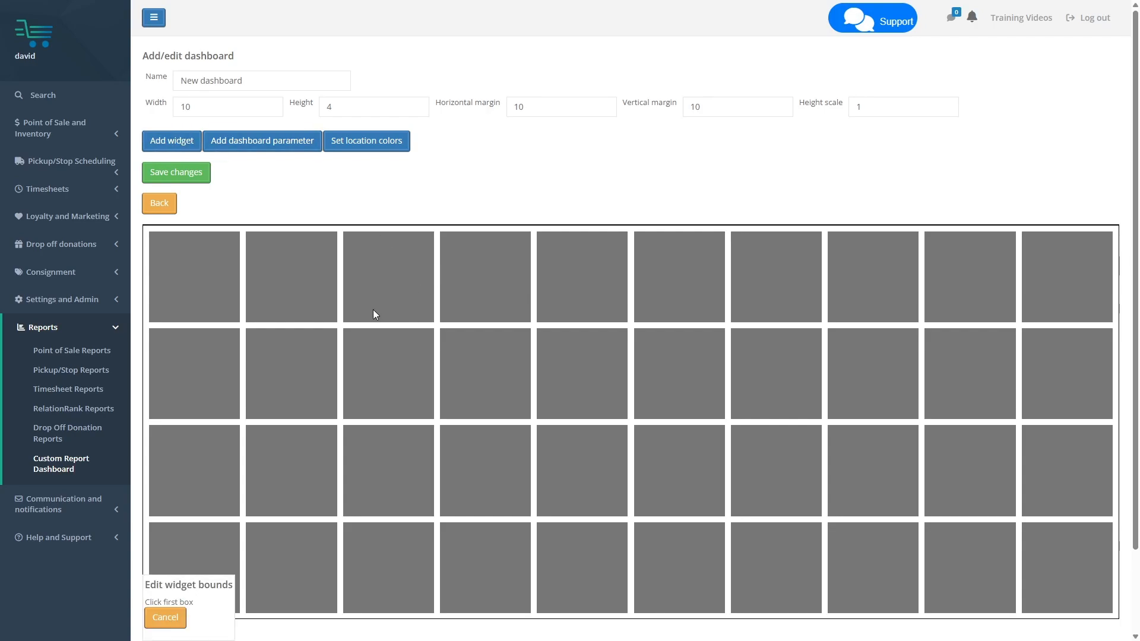
left_click(204, 275)
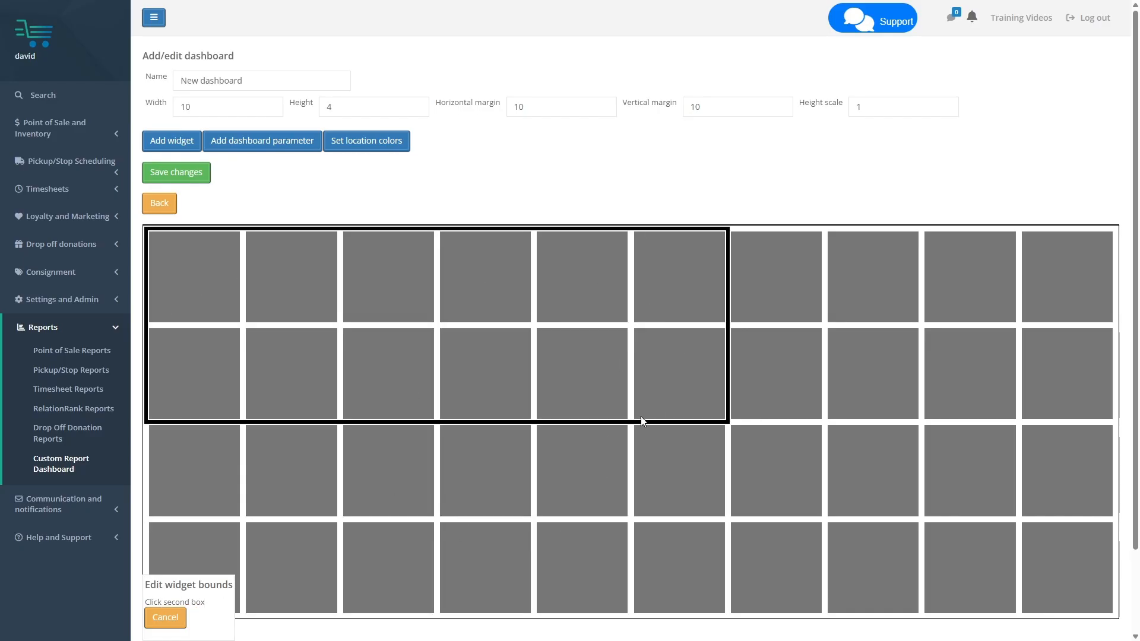
left_click(589, 272)
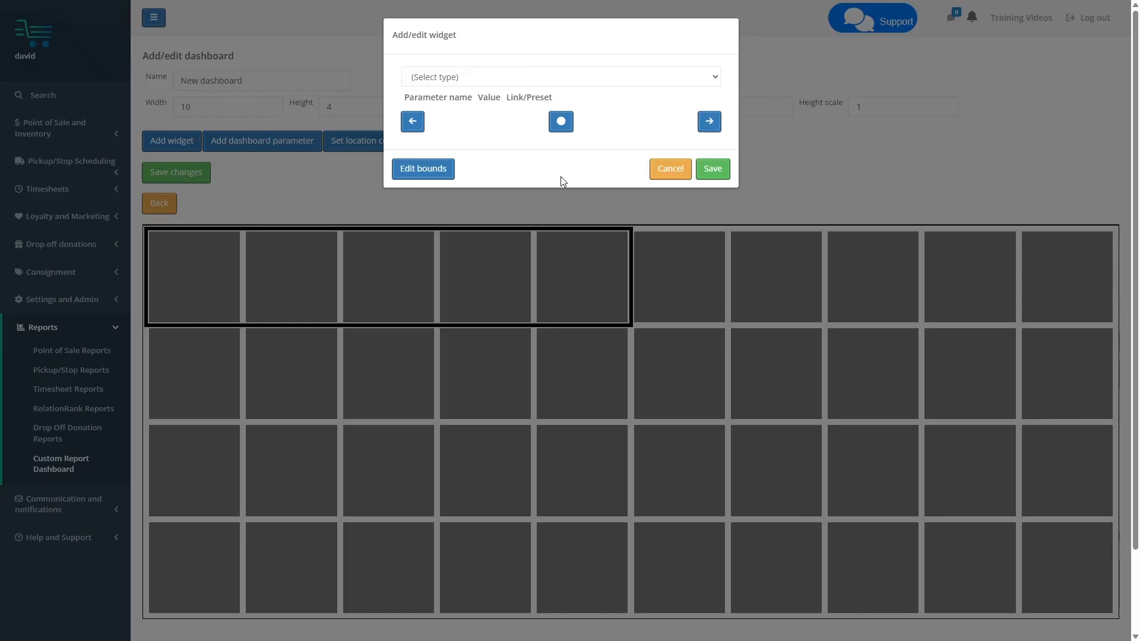
left_click(484, 77)
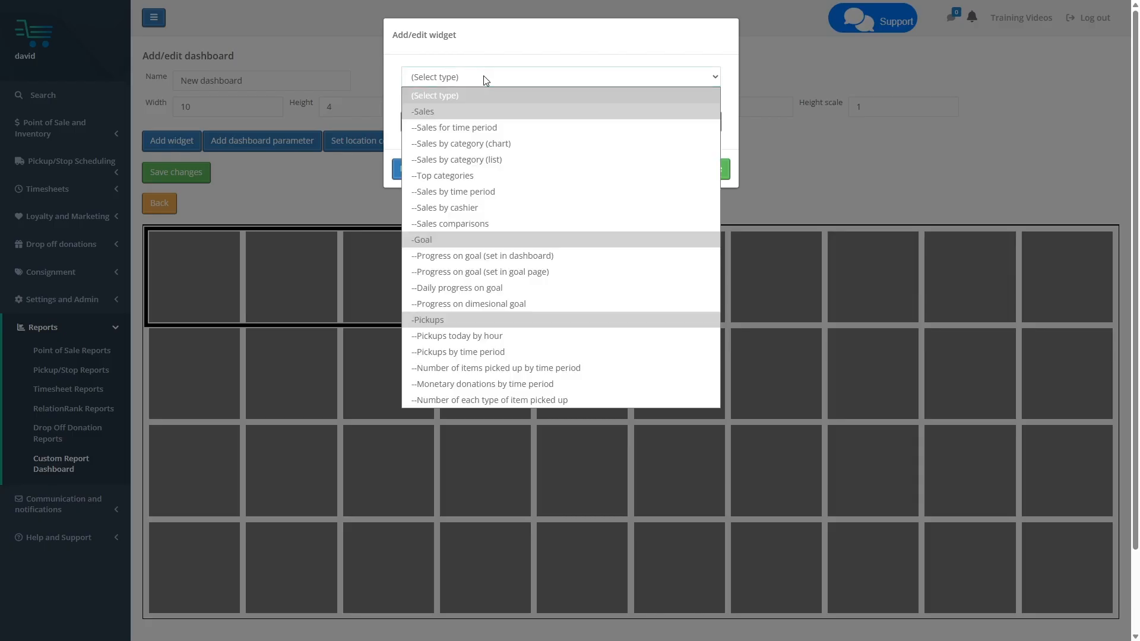
left_click(478, 129)
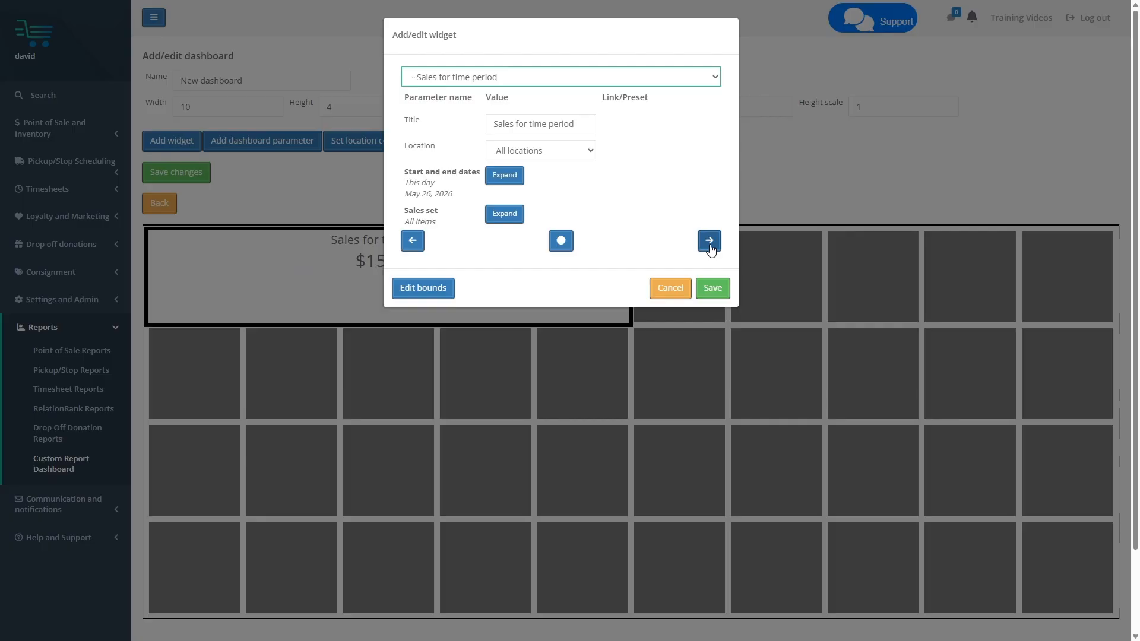
Title the sales widget "Sales today", set its location to Downtown, and save it
left_click(412, 241)
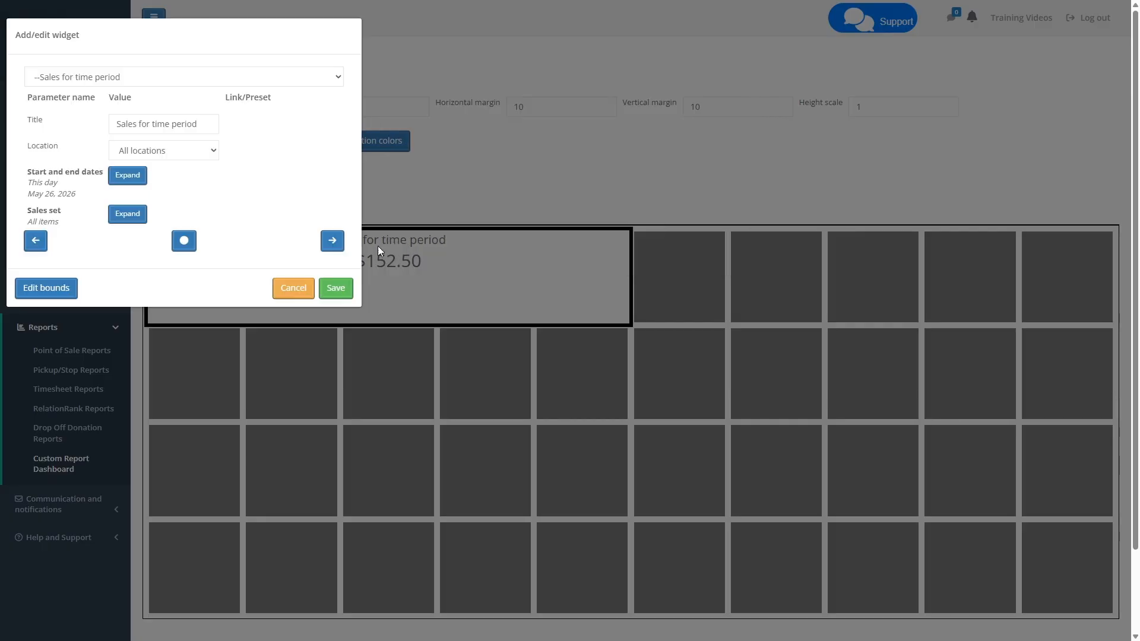
left_click(184, 241)
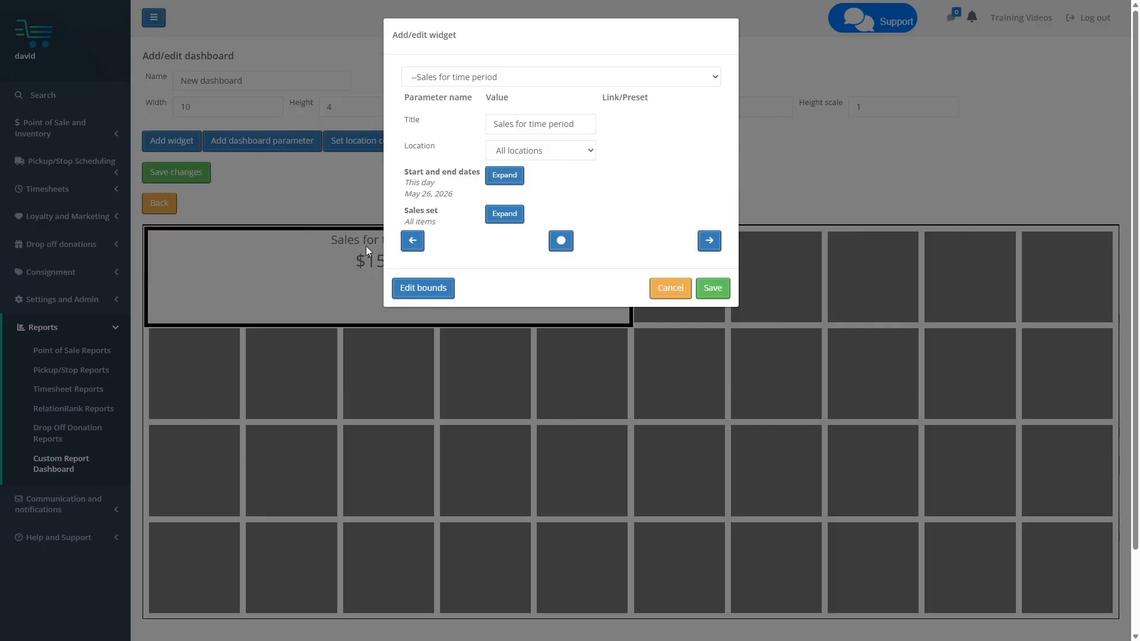
left_click(708, 240)
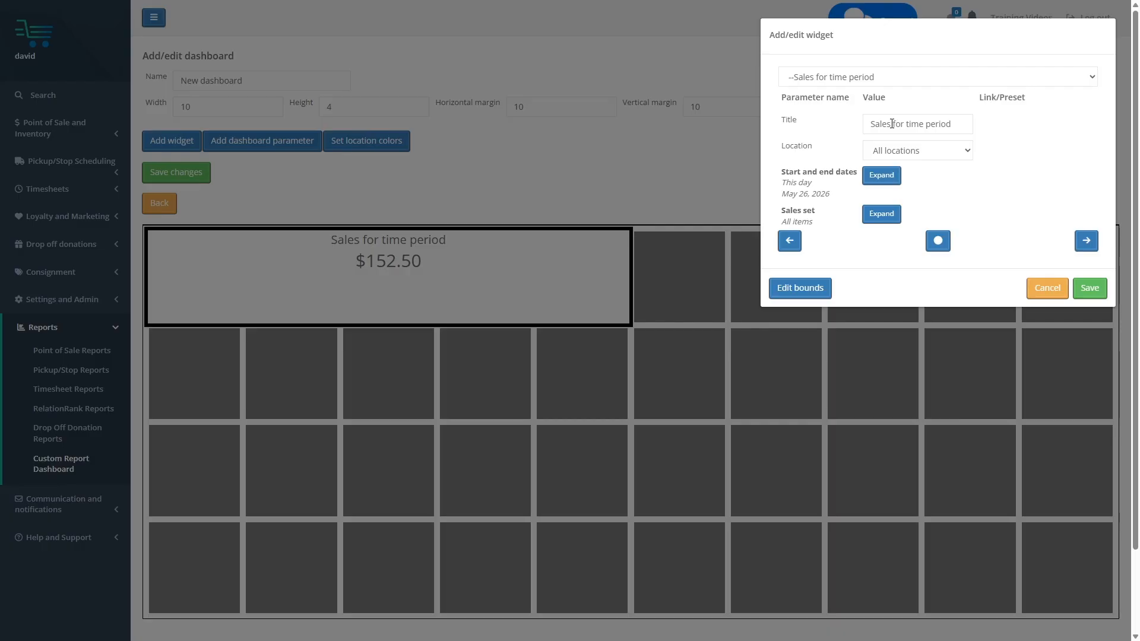
triple_click(891, 123)
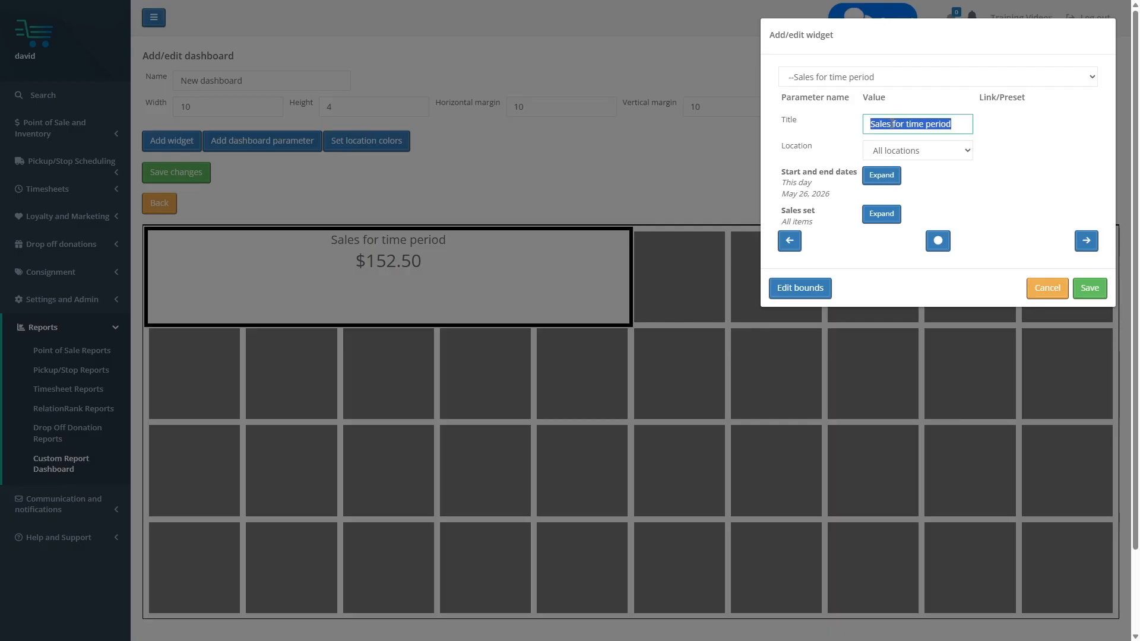
type("Sales today")
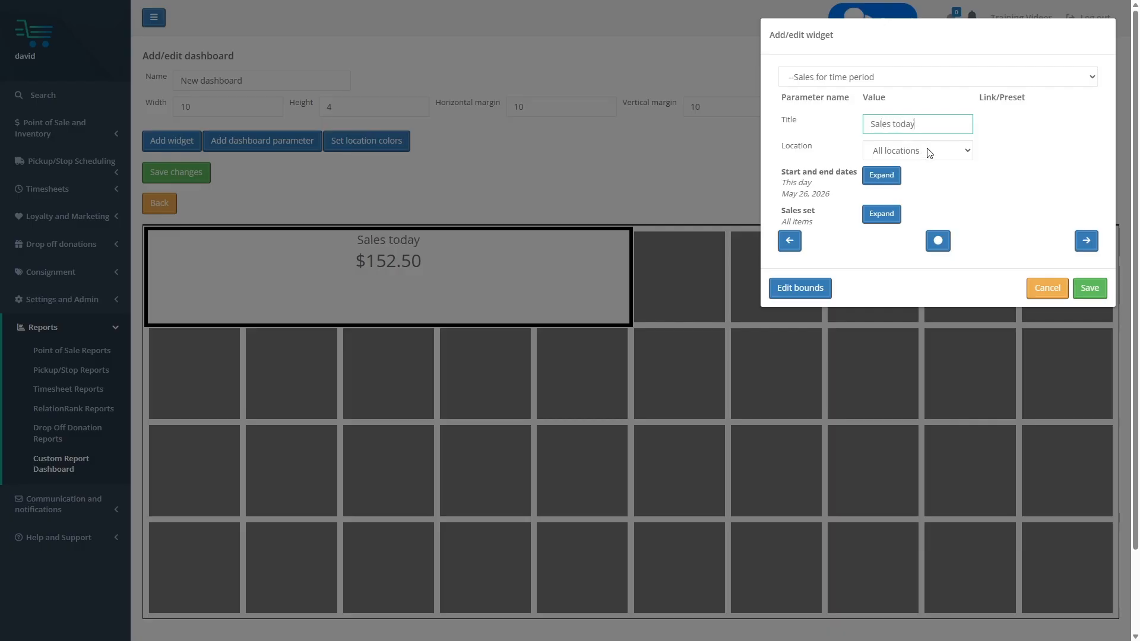
left_click(947, 152)
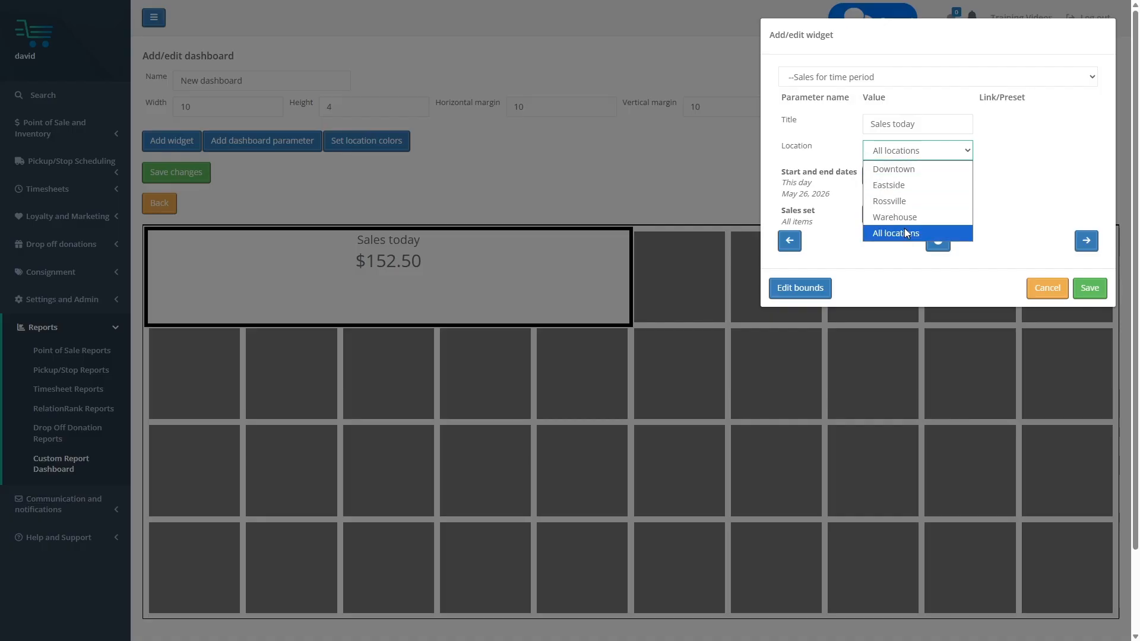
left_click(898, 176)
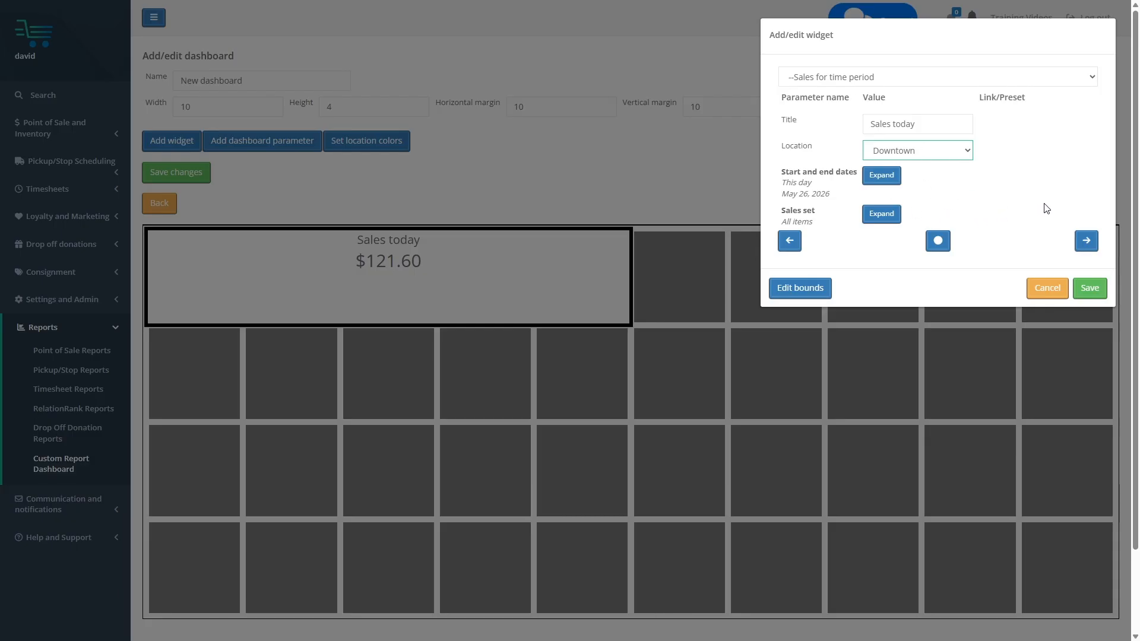
left_click(1089, 289)
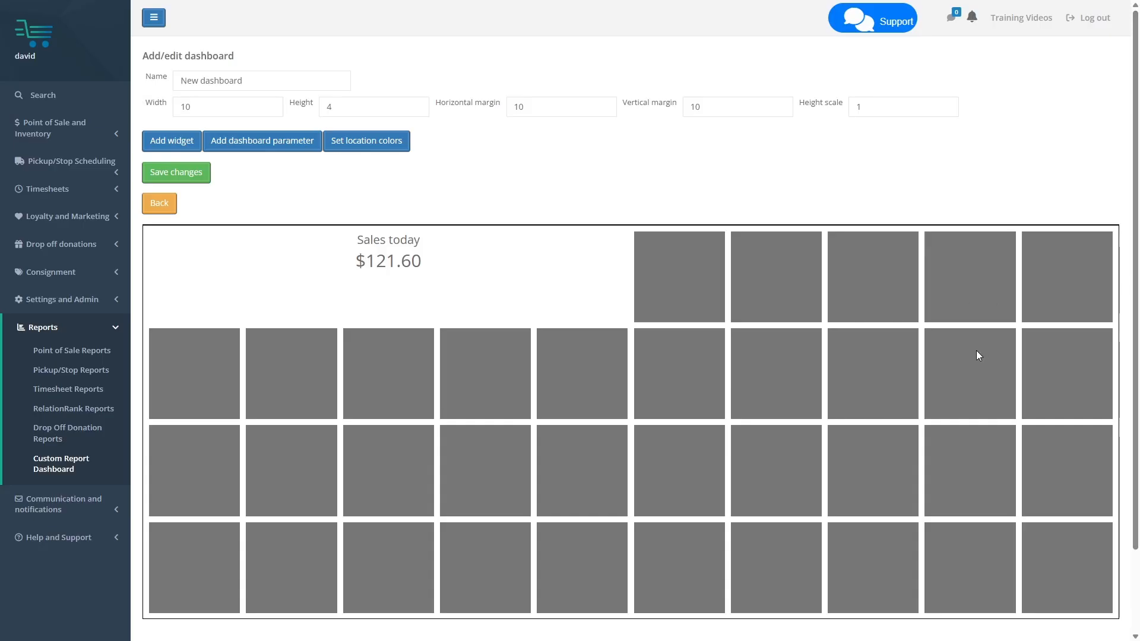
Add a "Sales by category (chart)" widget across the remaining five boxes of the grid's top row
left_click(167, 155)
left_click_drag(694, 284, 1034, 295)
left_click(436, 75)
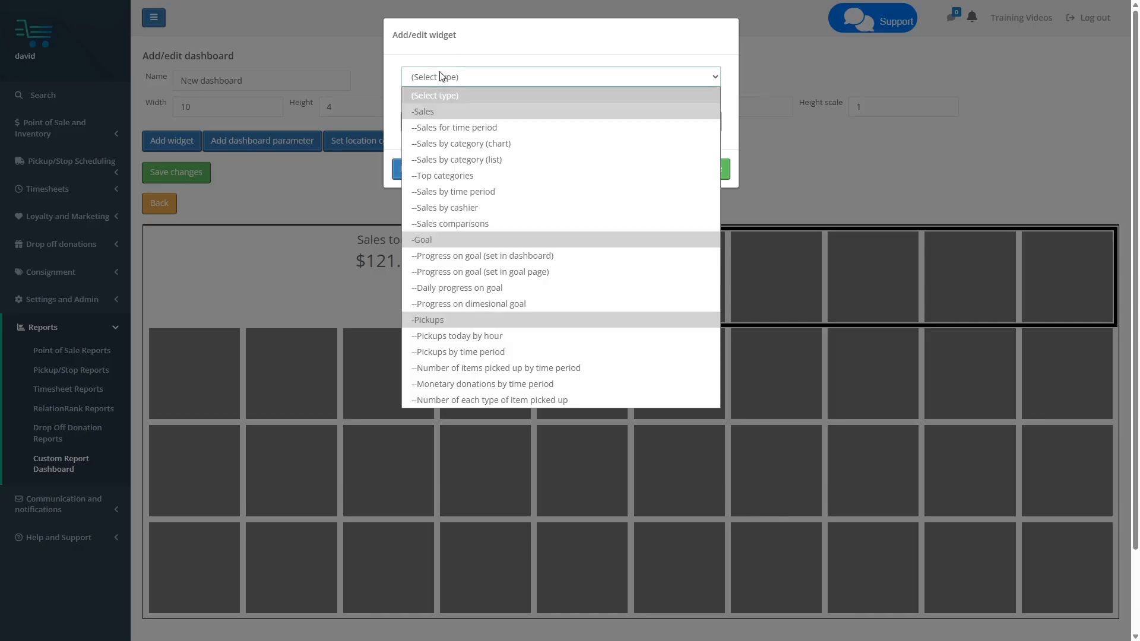
left_click(495, 143)
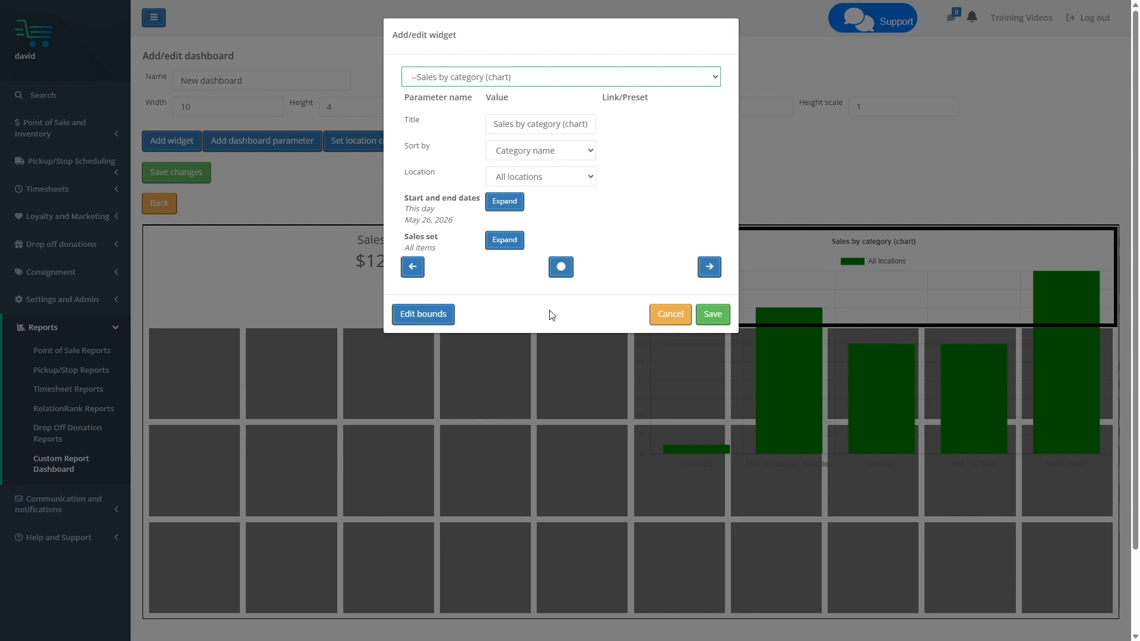
Reselect the category chart widget's bounds so it covers five columns and the top three rows
left_click(421, 317)
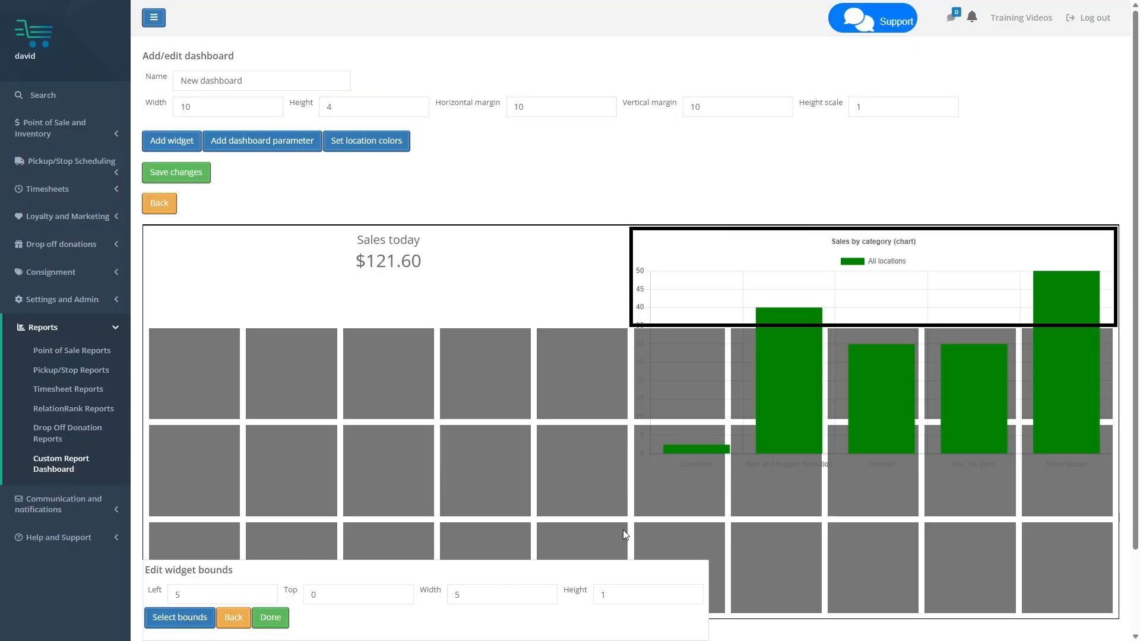
left_click(539, 596)
left_click(403, 600)
left_click(172, 618)
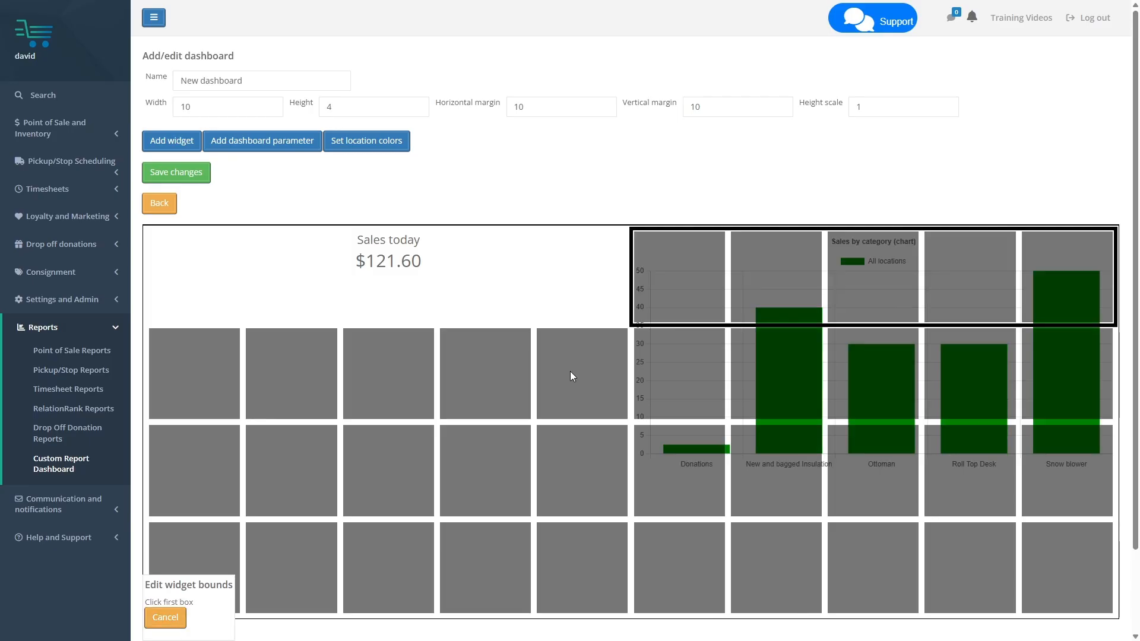
left_click(680, 281)
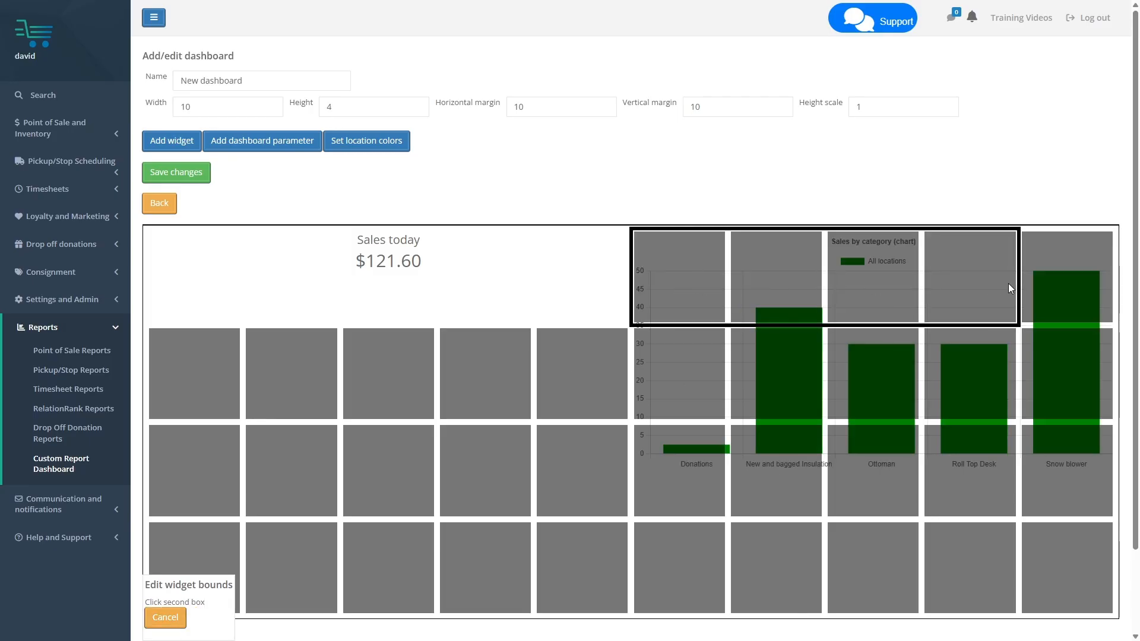
left_click(1067, 483)
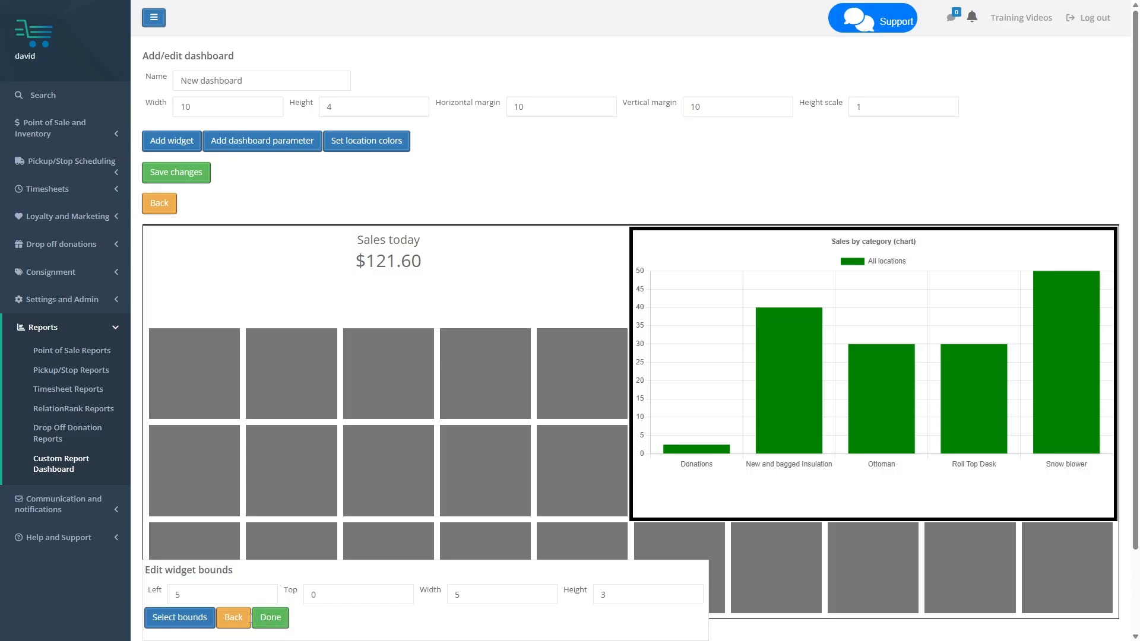
left_click(234, 618)
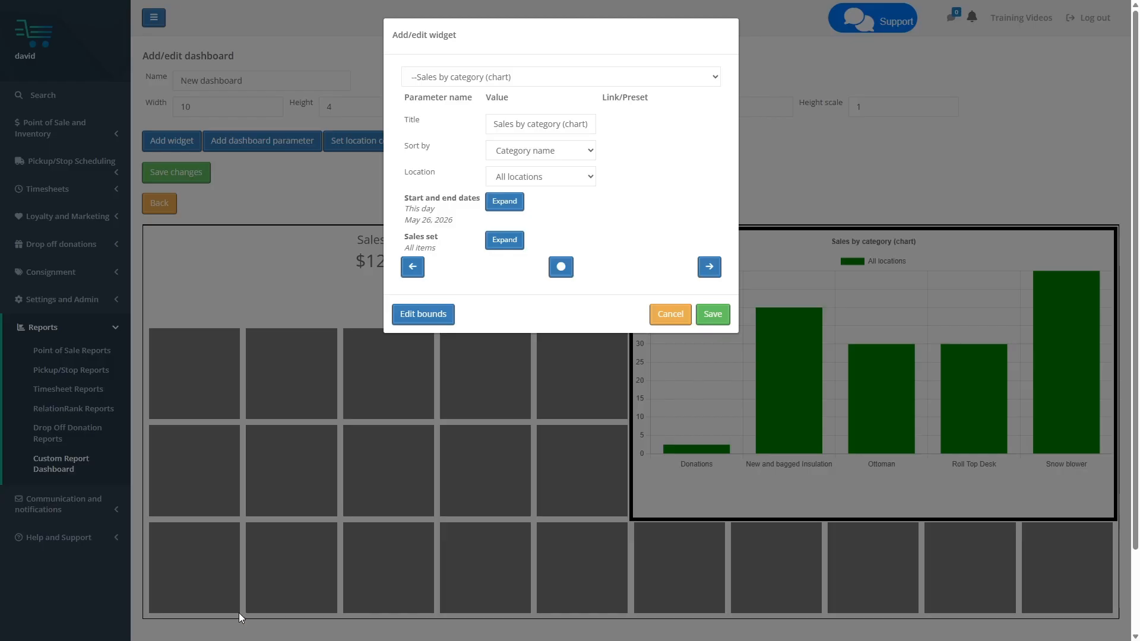
Move the widget settings clear of the chart and title the category chart widget "3-month category sales"
left_click(412, 267)
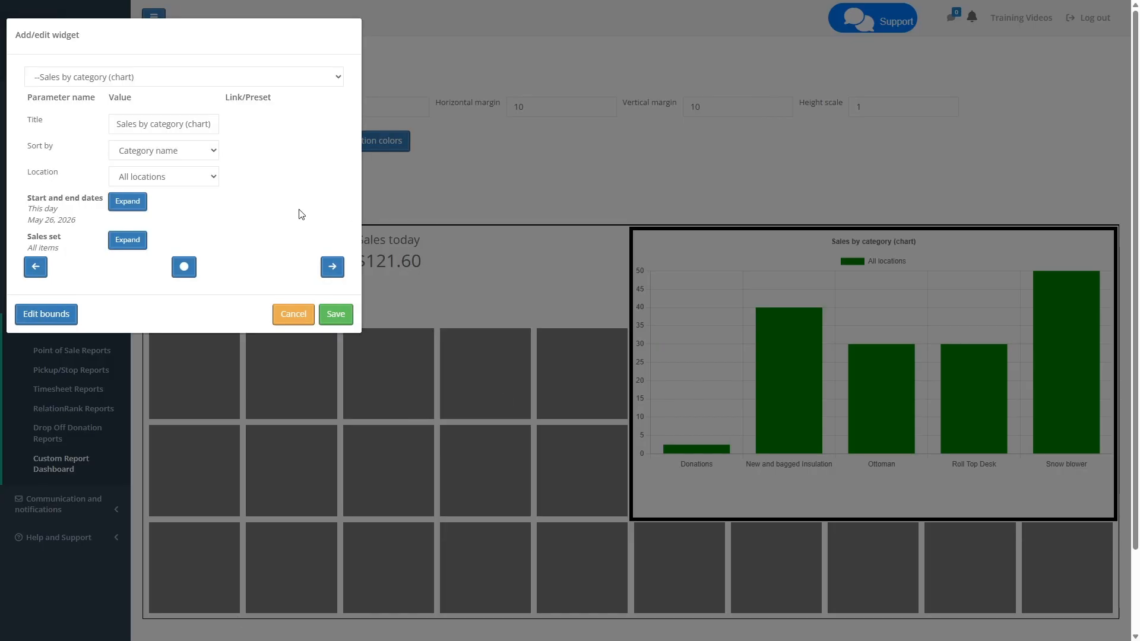
triple_click(146, 126)
type("3")
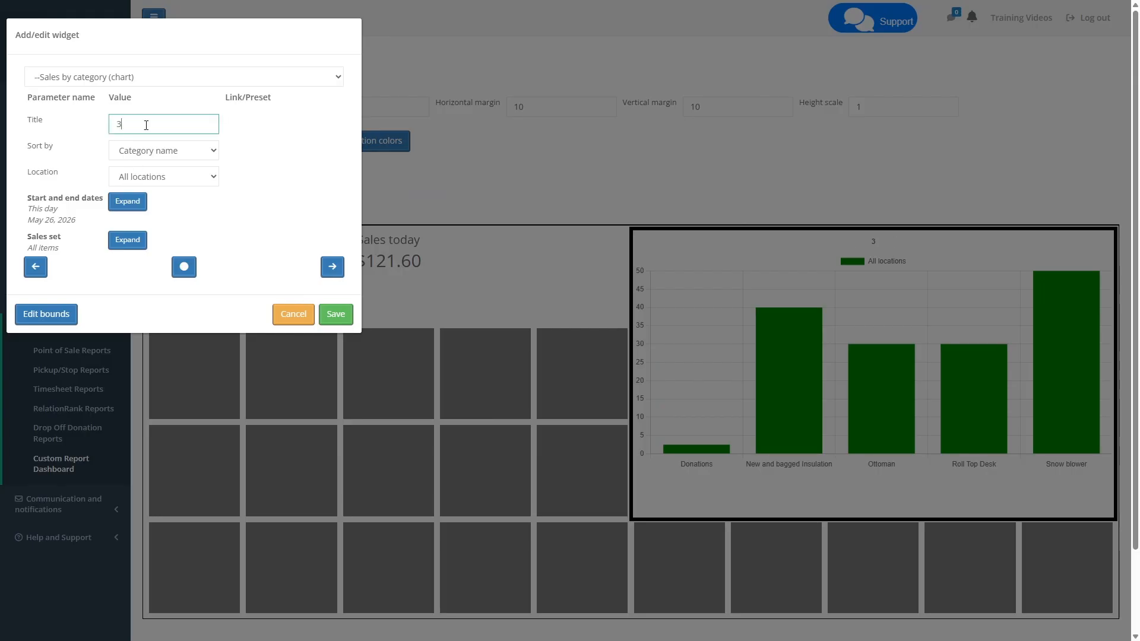
type("-month cat")
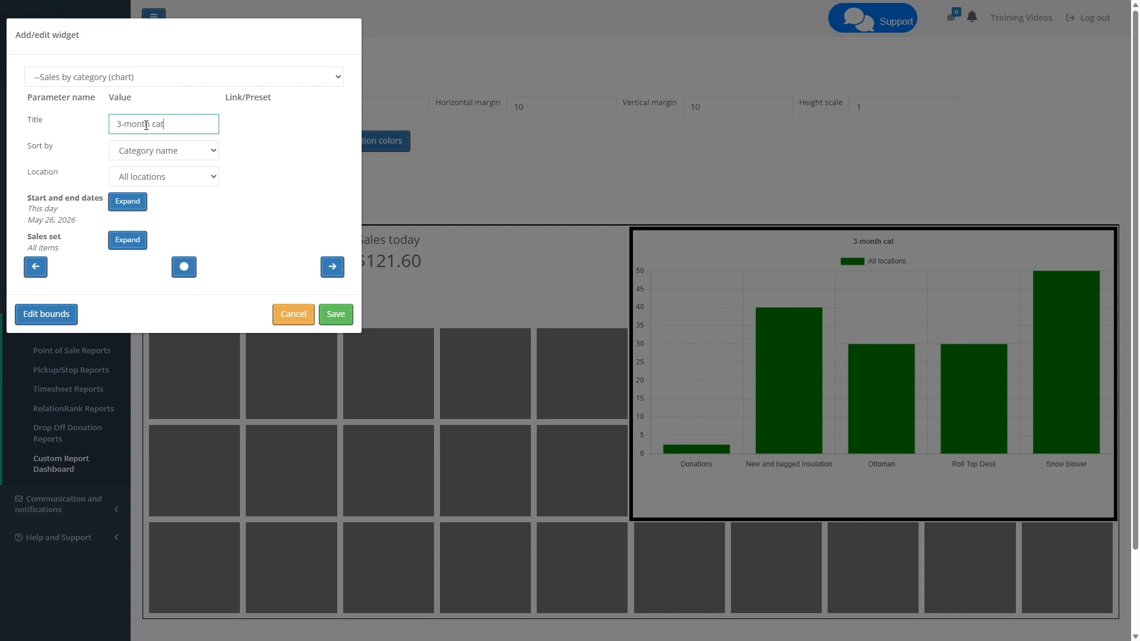
type("egory sales")
Set the category chart's location to Downtown and sort it by Sales
left_click(172, 149)
left_click(233, 145)
left_click(163, 176)
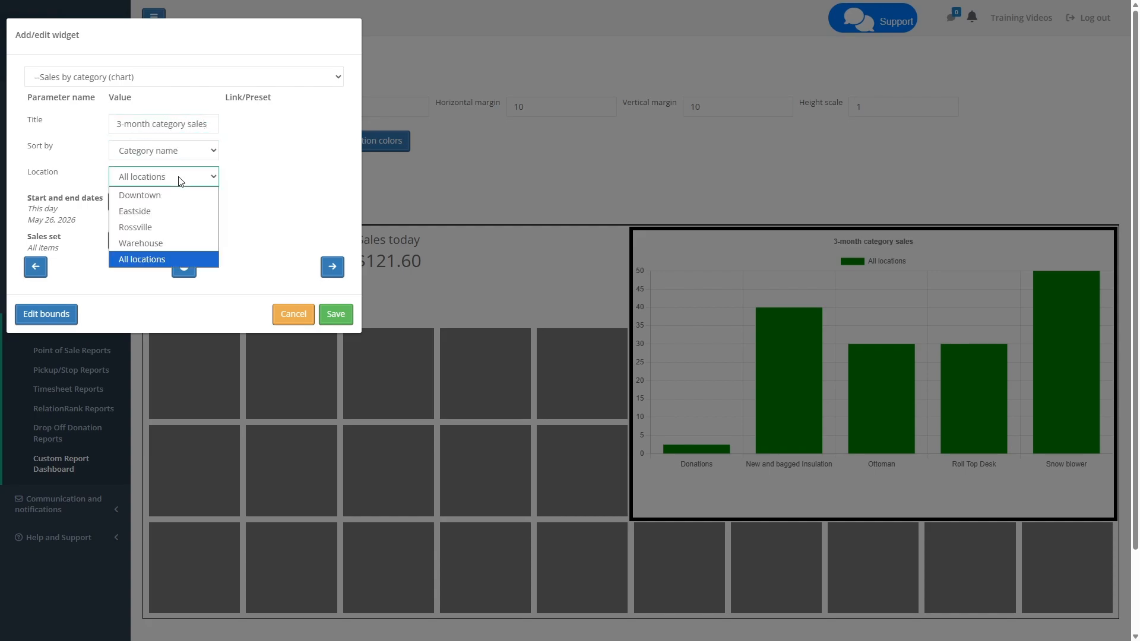
left_click(159, 194)
left_click(151, 153)
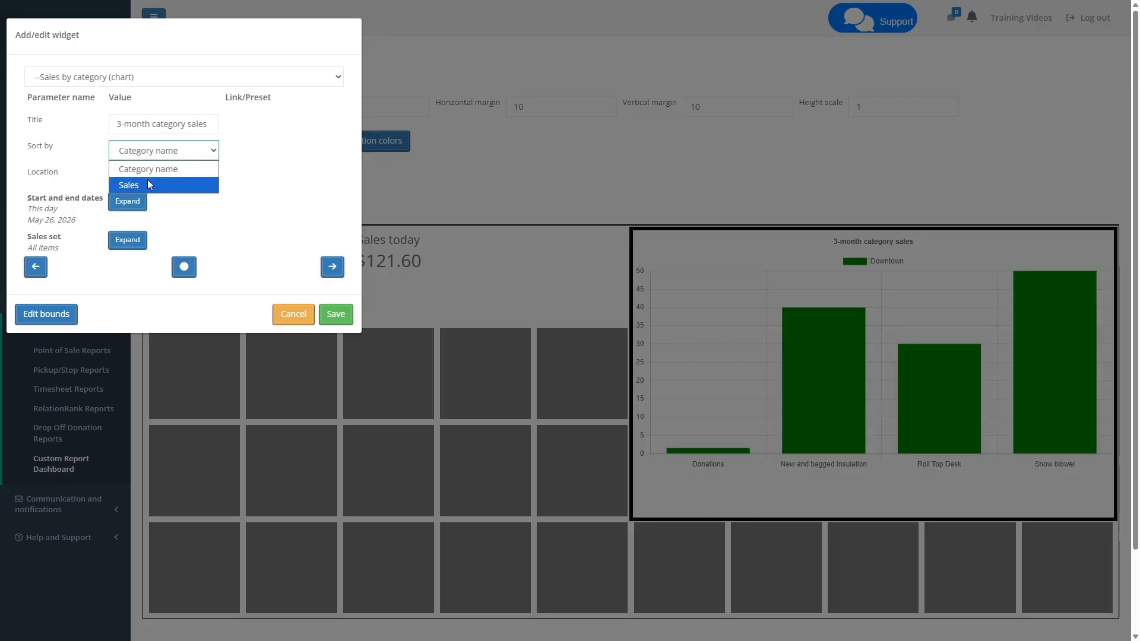
left_click(147, 184)
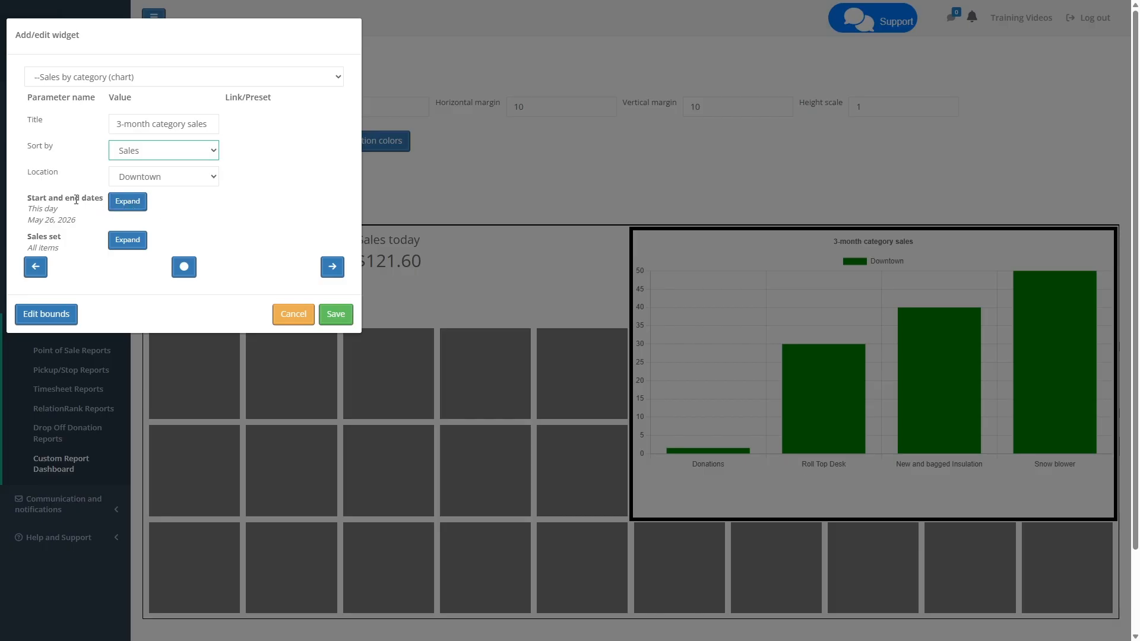
Set the category chart's time period type to Month, with a past start date 2 months ago
left_click(127, 203)
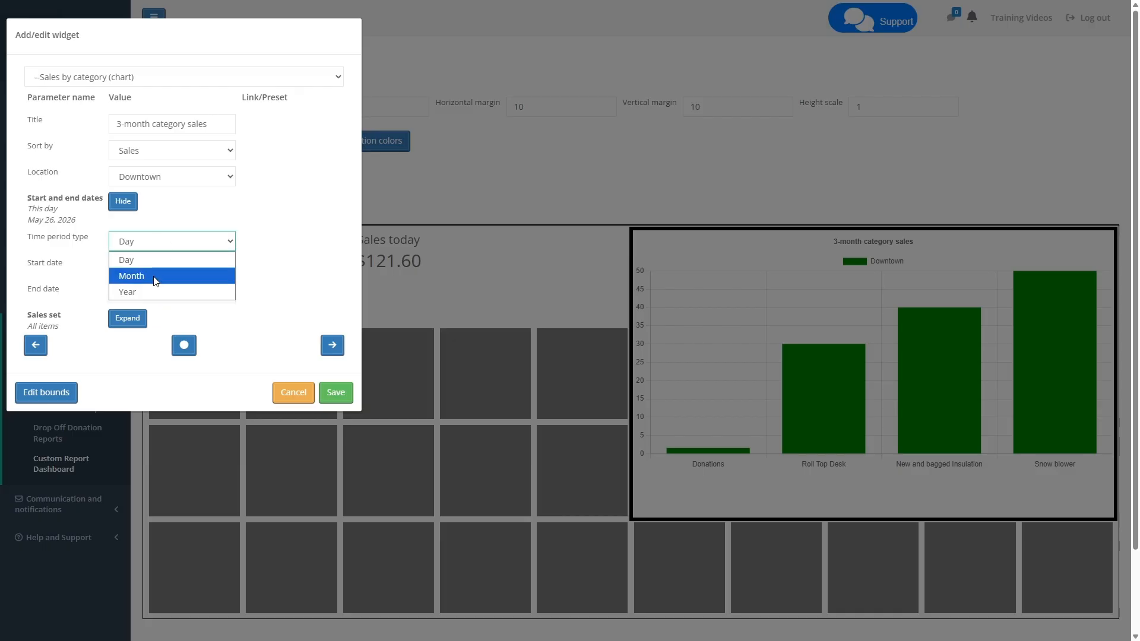
left_click(156, 277)
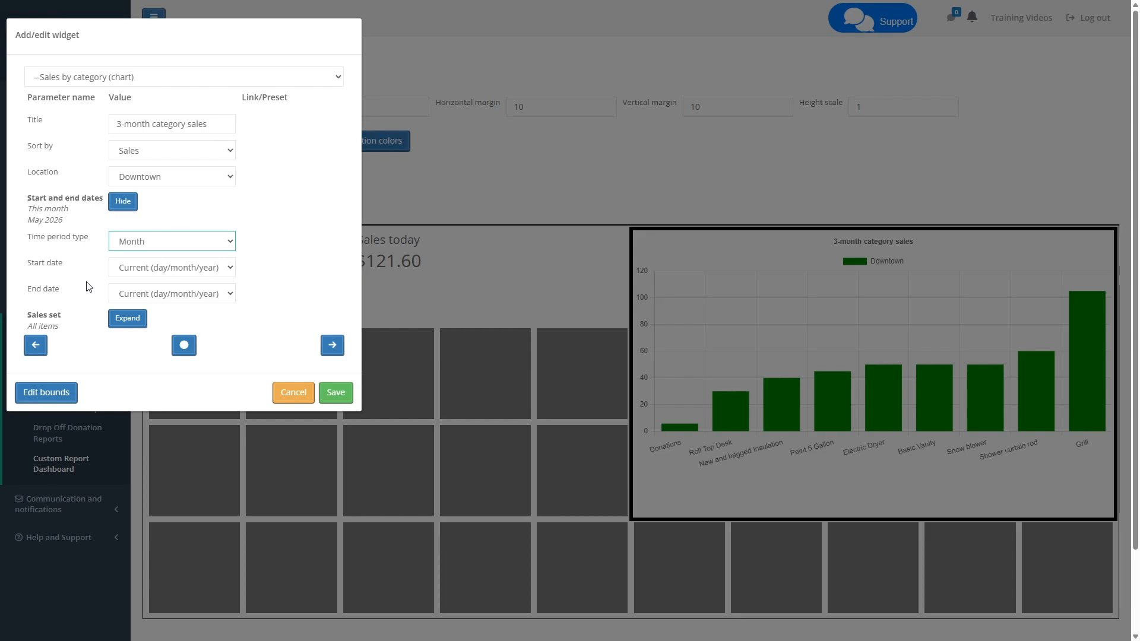
left_click(177, 269)
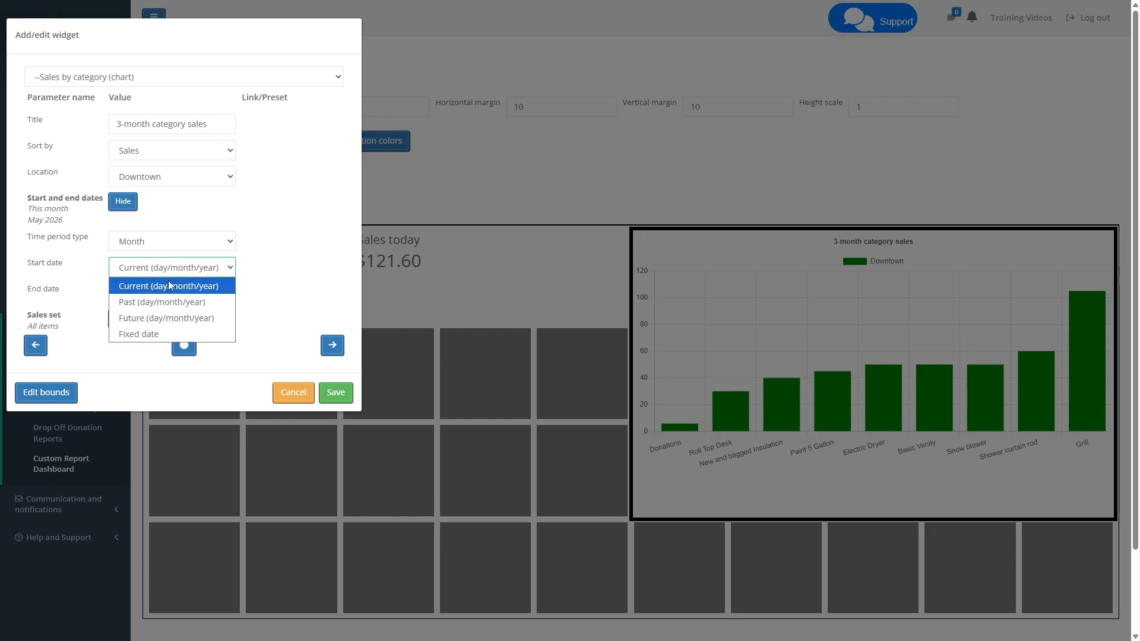
left_click(175, 287)
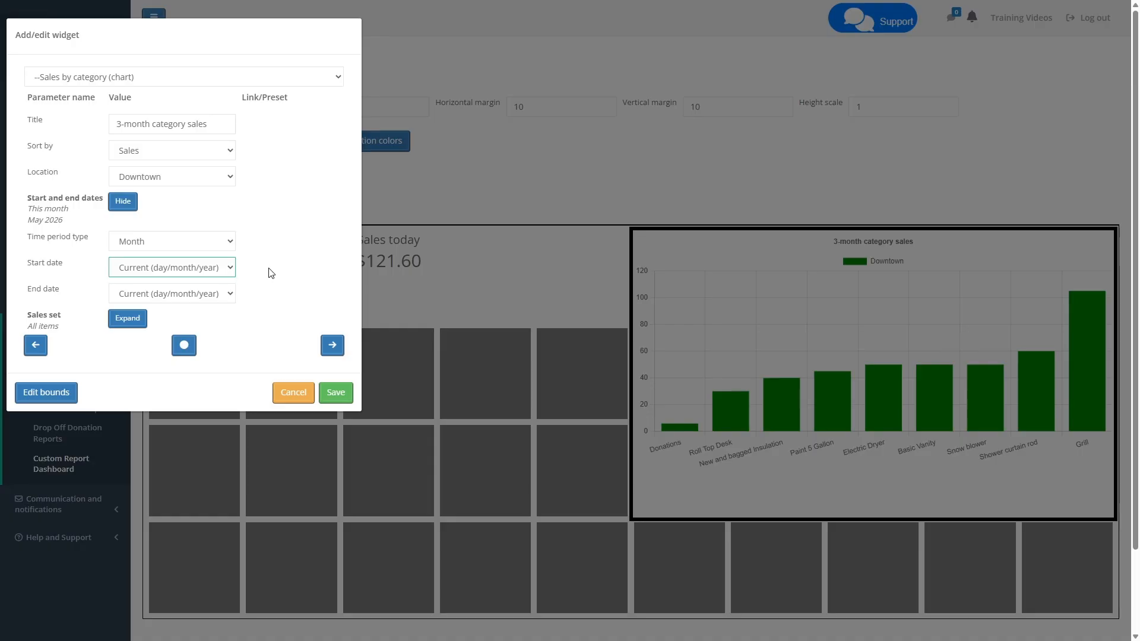
left_click(165, 272)
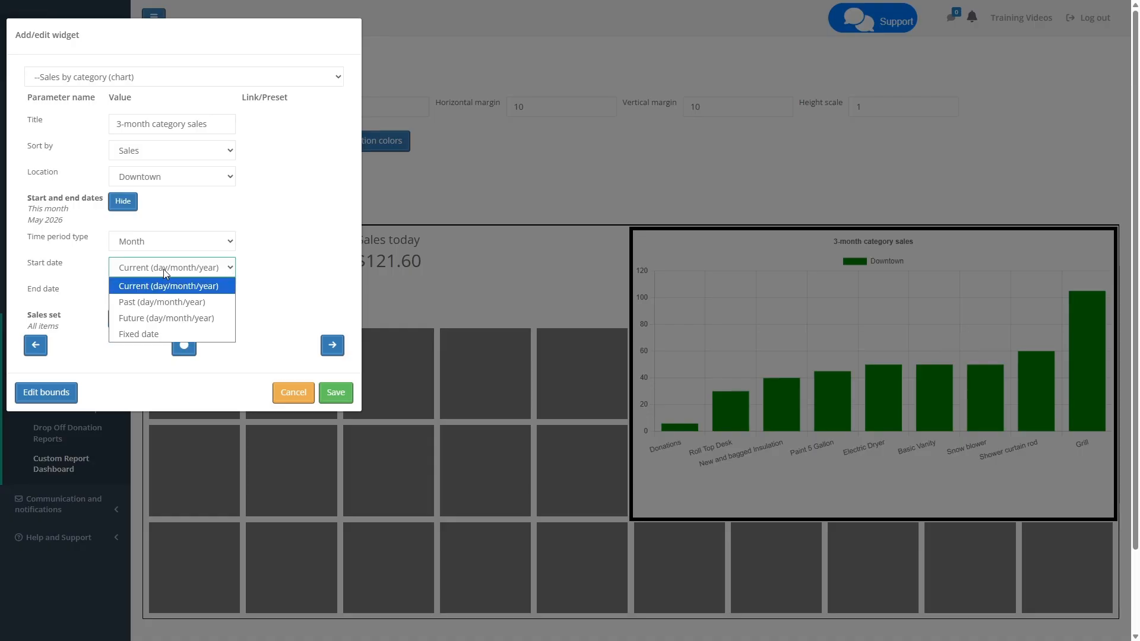
left_click(147, 305)
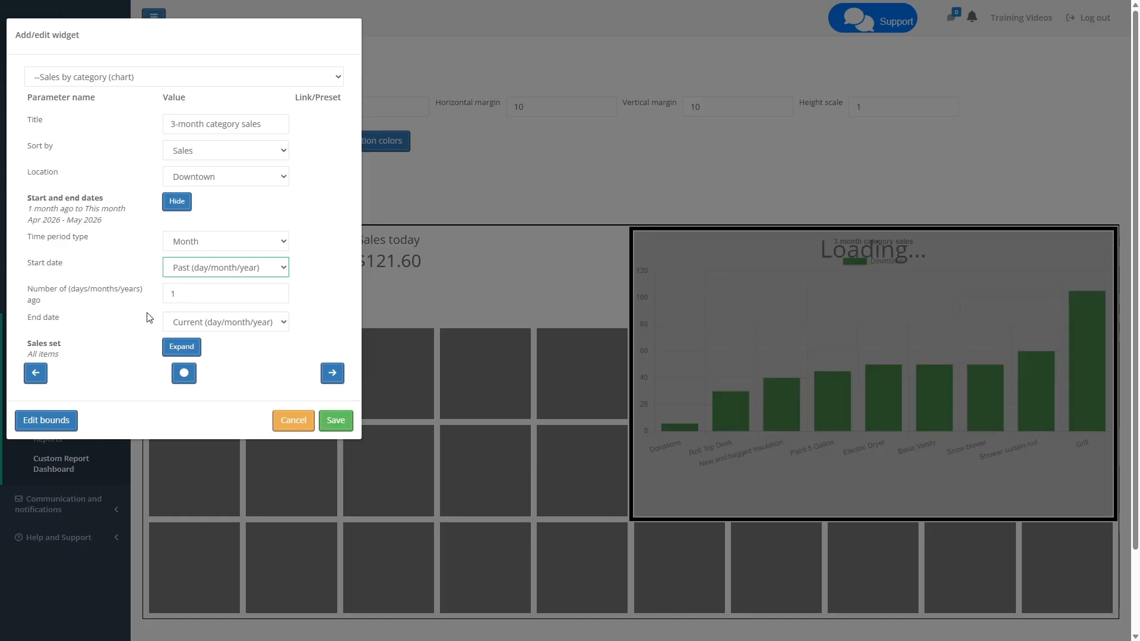
left_click(193, 294)
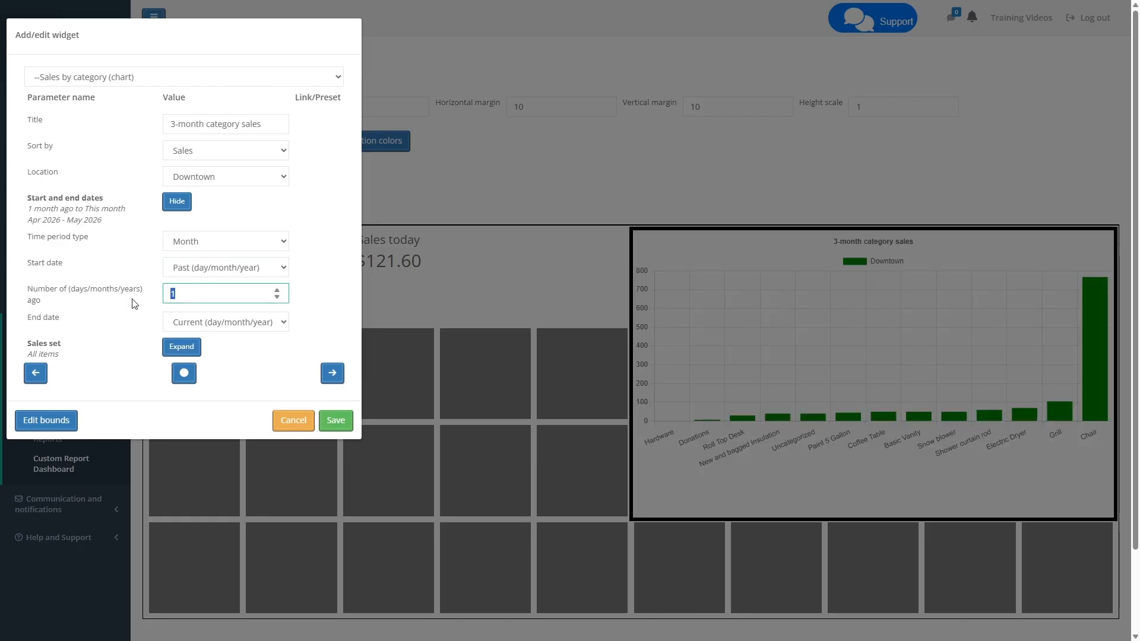
type("2")
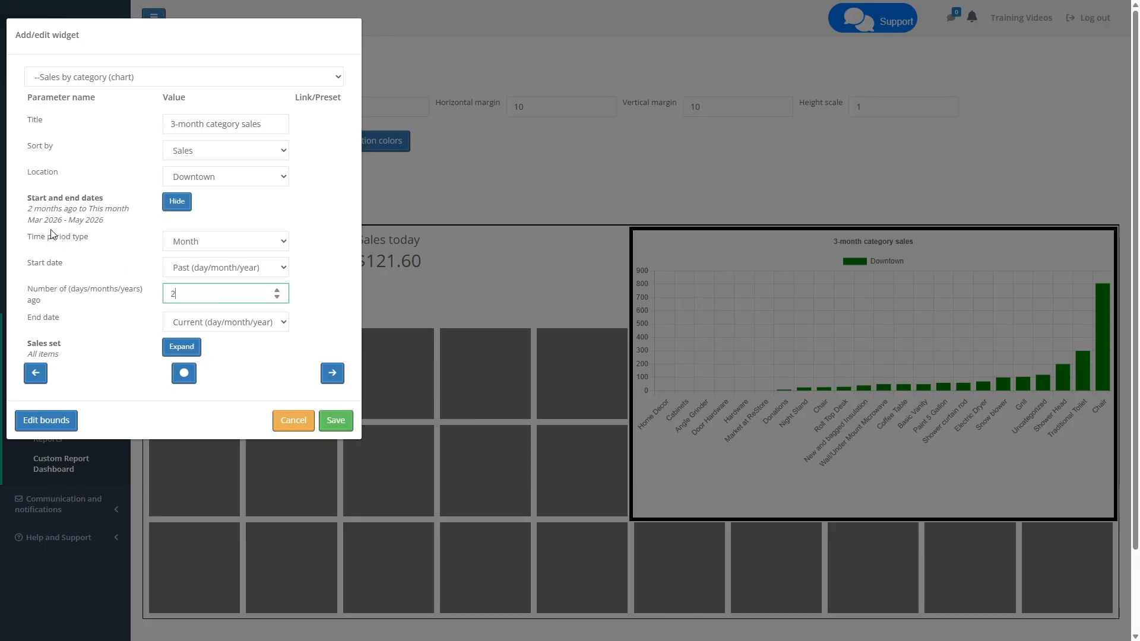
mouse_move(103, 224)
left_mouse_down()
mouse_move(14, 221)
mouse_move(105, 219)
left_mouse_up()
left_click_drag(27, 219, 109, 221)
left_click(113, 222)
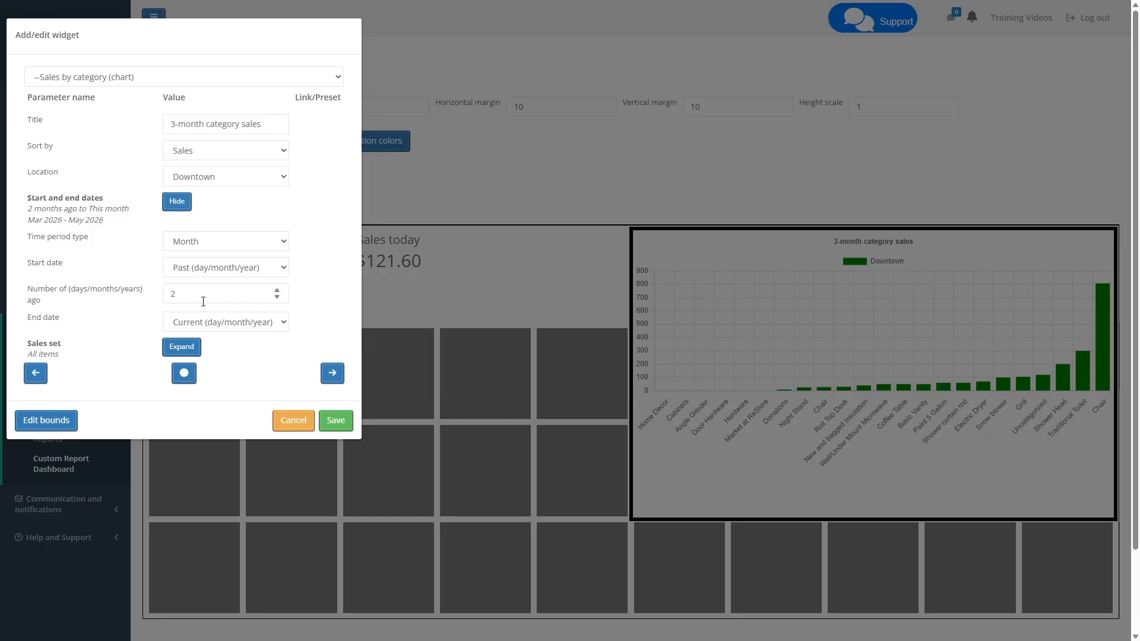
Try a fixed start date of 03/09/2026 and a fixed end date for the category chart
left_click(209, 271)
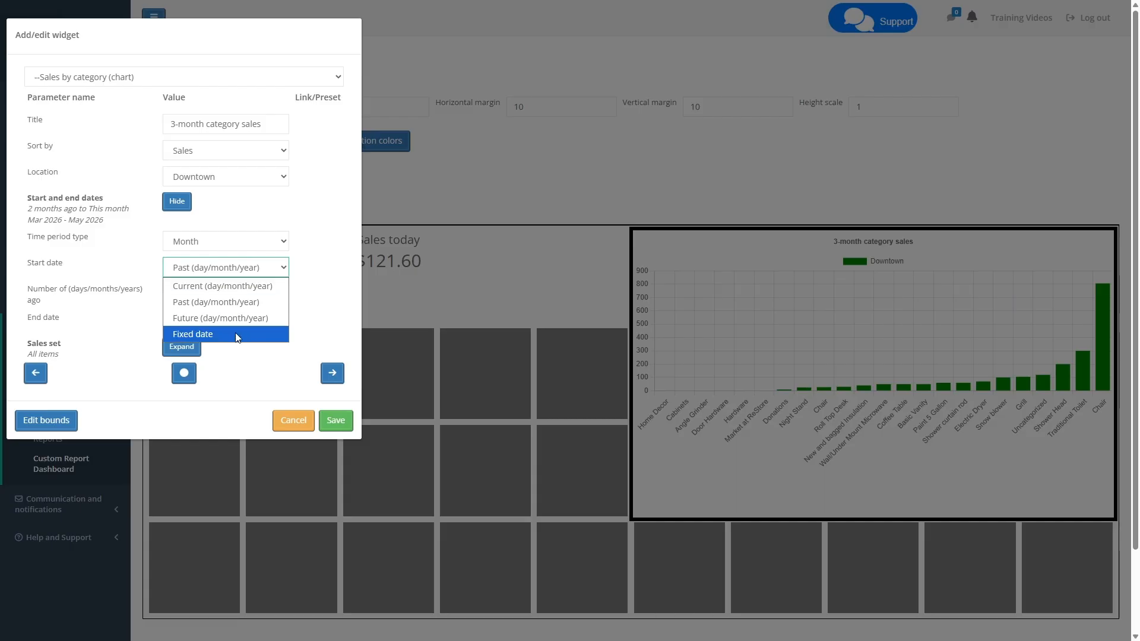
left_click(209, 334)
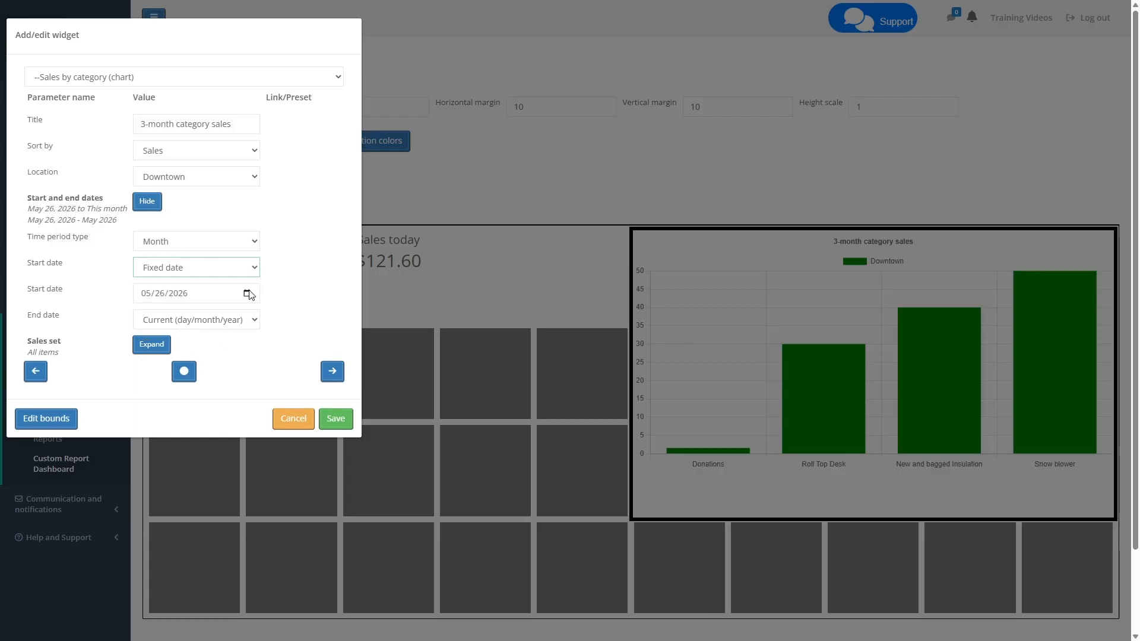
left_click(247, 293)
left_click(227, 318)
left_click(228, 317)
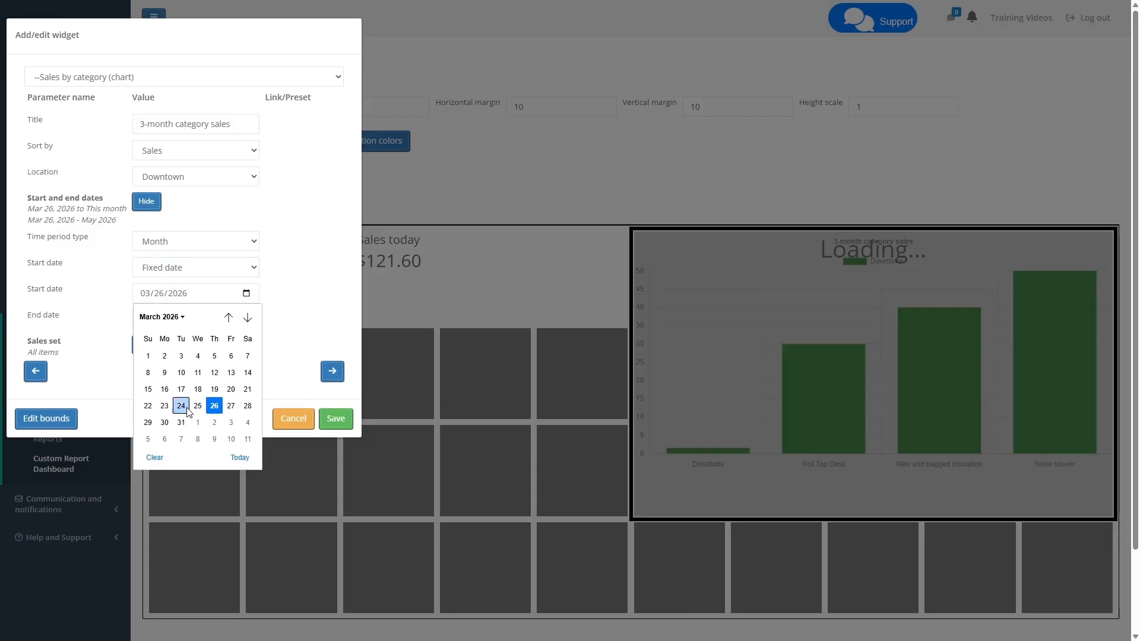
left_click(169, 375)
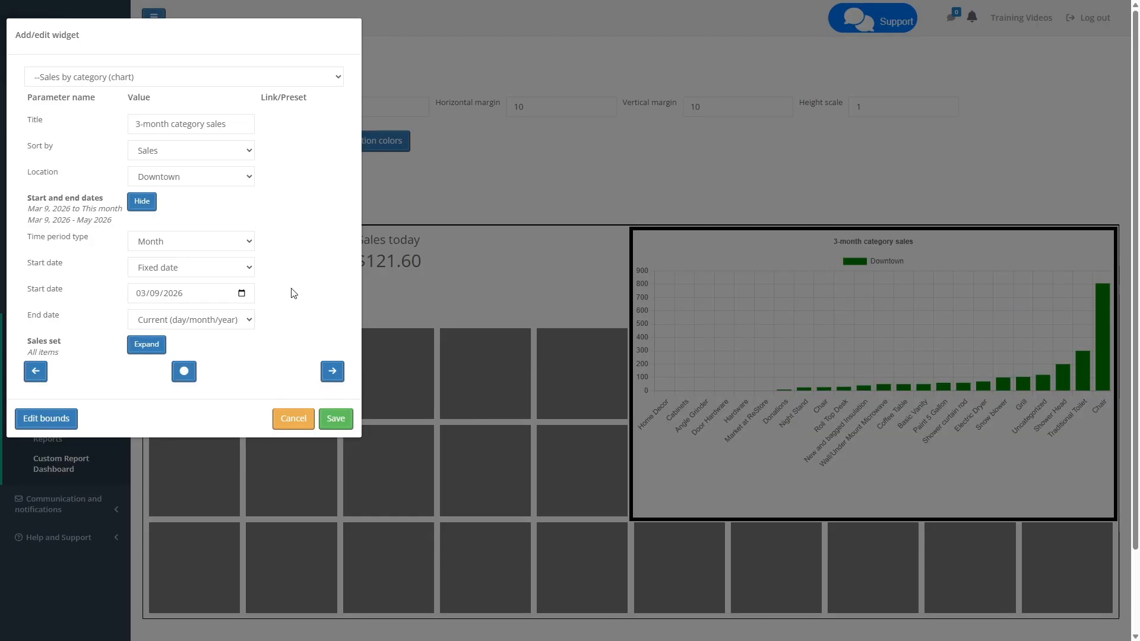
left_click(233, 326)
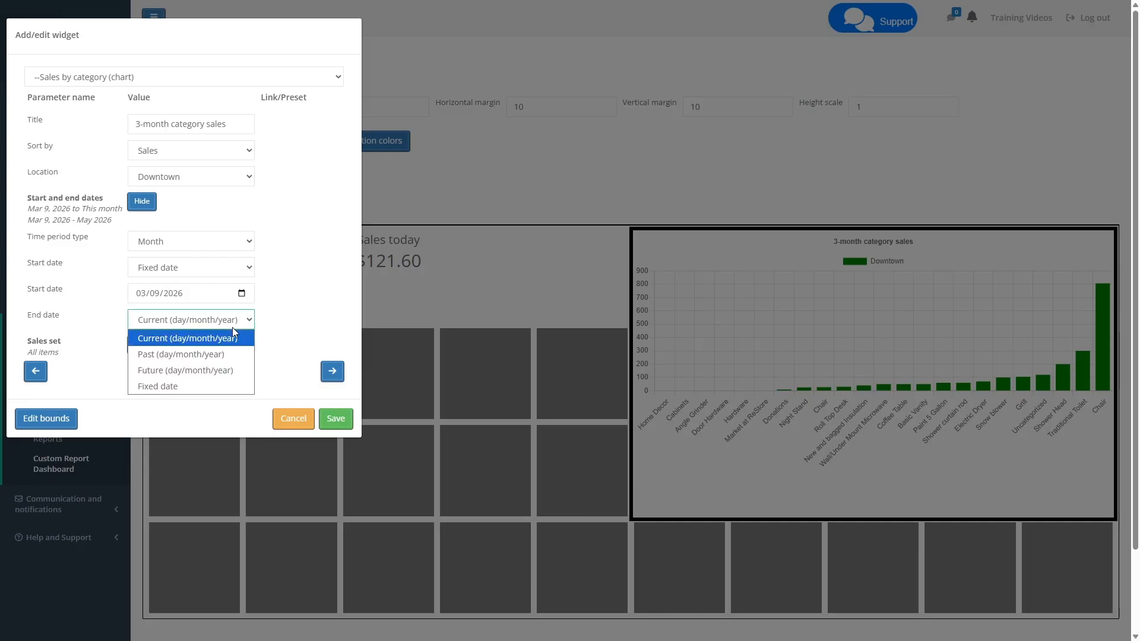
left_click(159, 385)
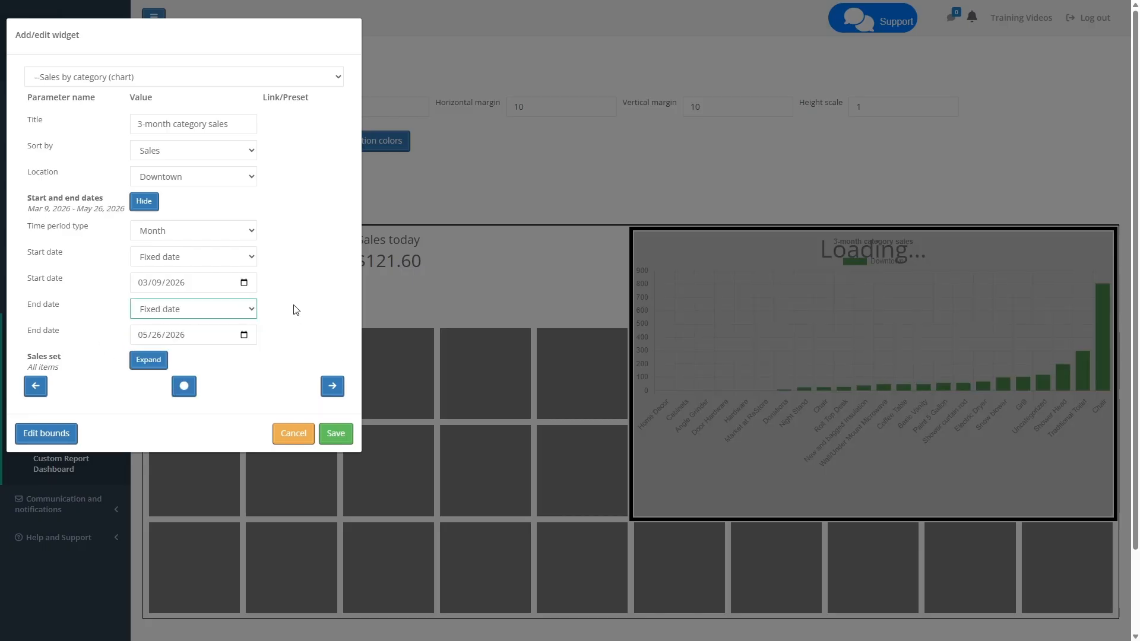
Return the category chart's start date to Past (day/month/year) and its end date to Current (day/month/year)
left_click(215, 261)
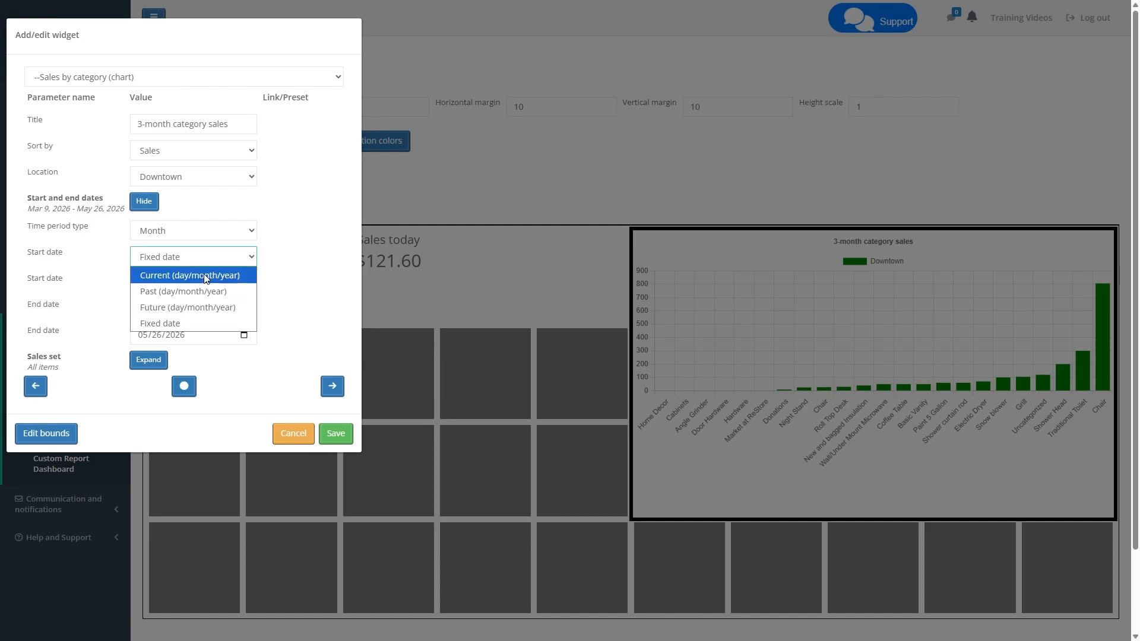
left_click(198, 288)
left_click(206, 328)
left_click(212, 340)
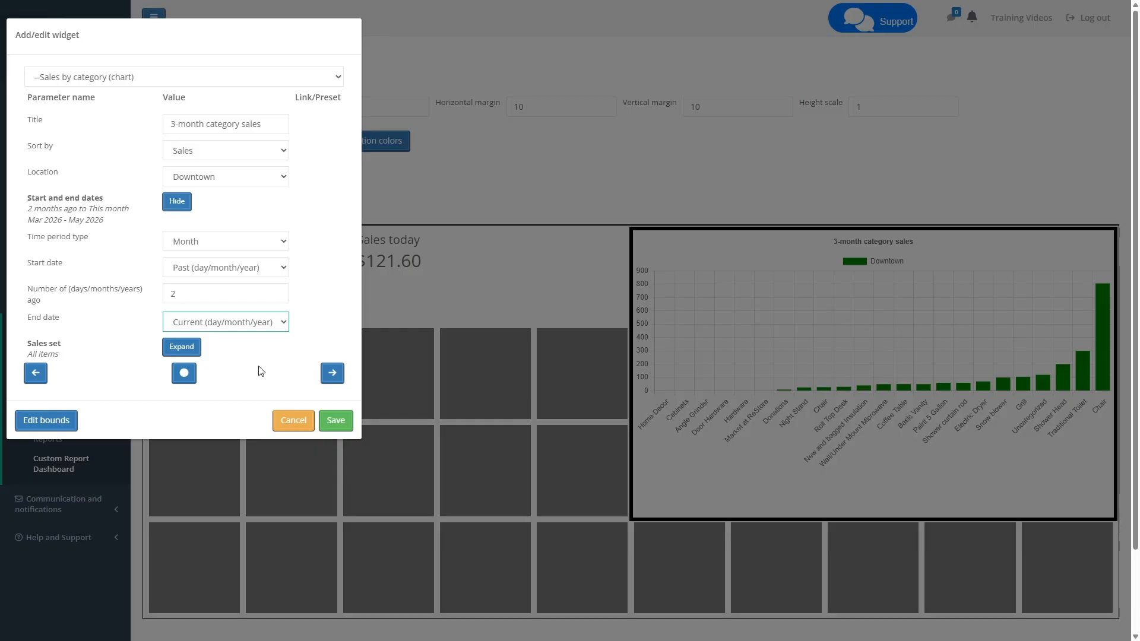
Configure the category chart's sales set to exclude Donations and include returns/refunds, and save the widget
left_click(181, 345)
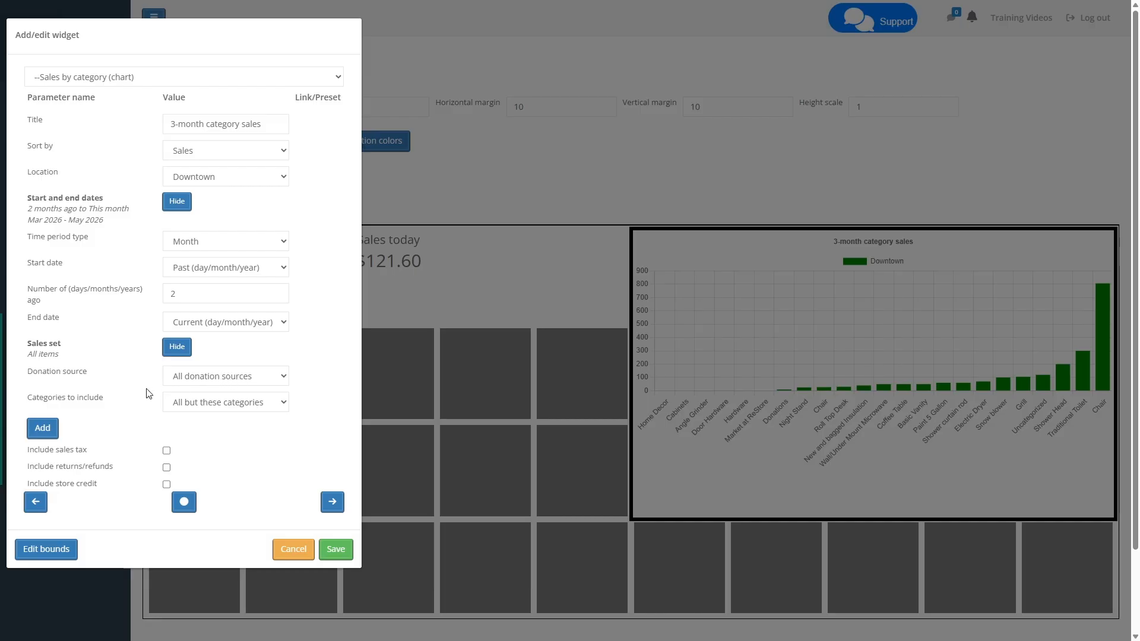
left_click(212, 409)
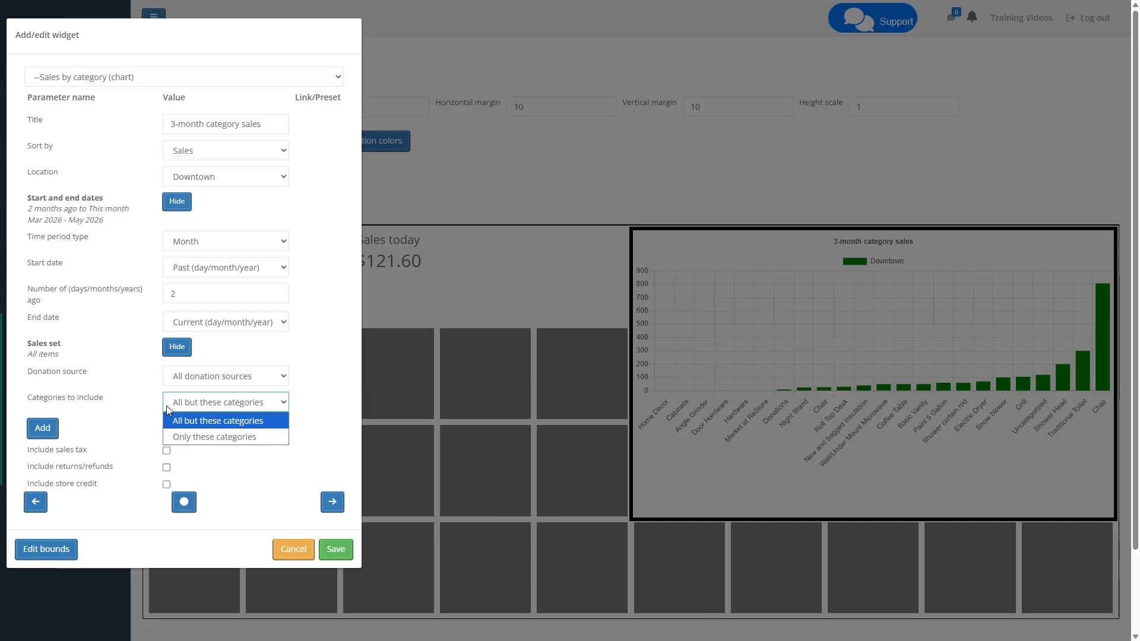
left_click(95, 400)
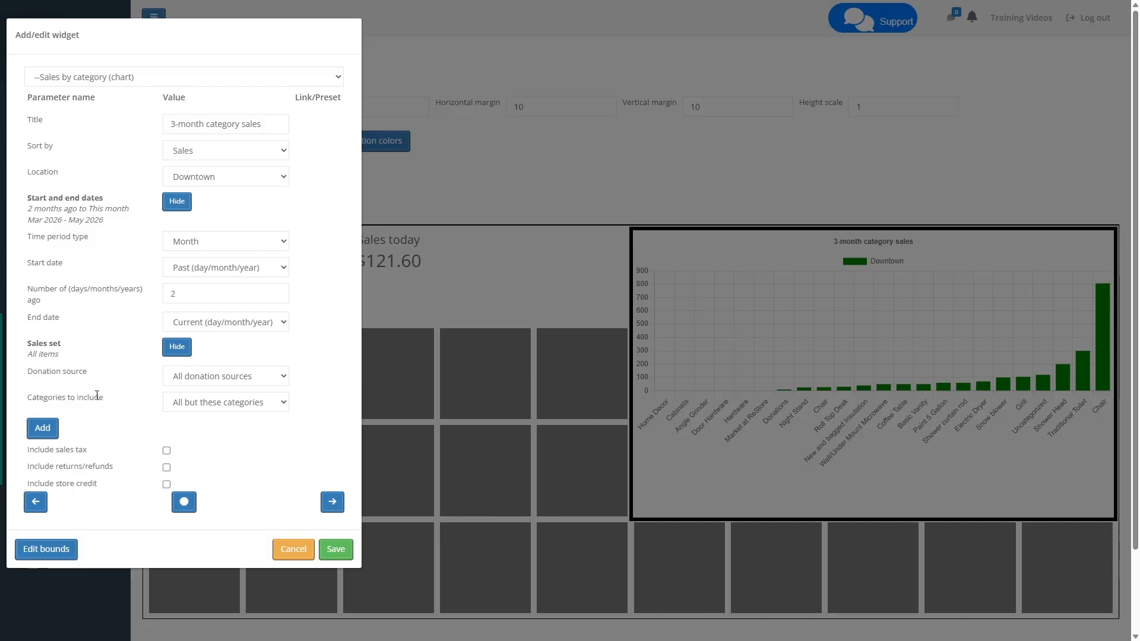
left_click(43, 428)
left_click(216, 463)
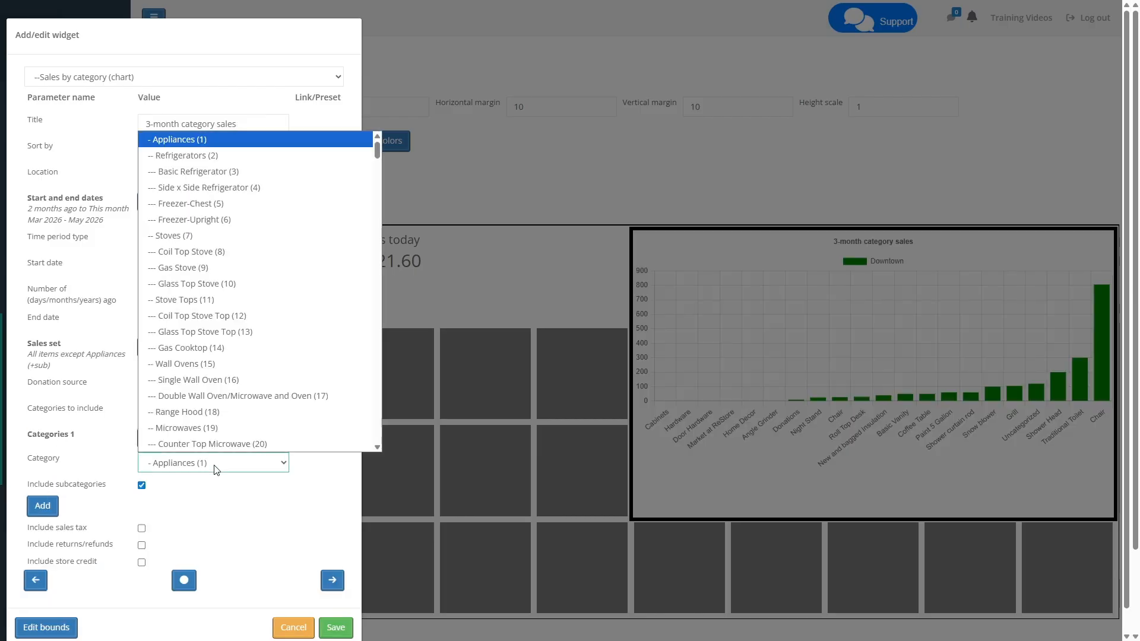
scroll(238, 309, "down", 20)
scroll(250, 285, "down", 20)
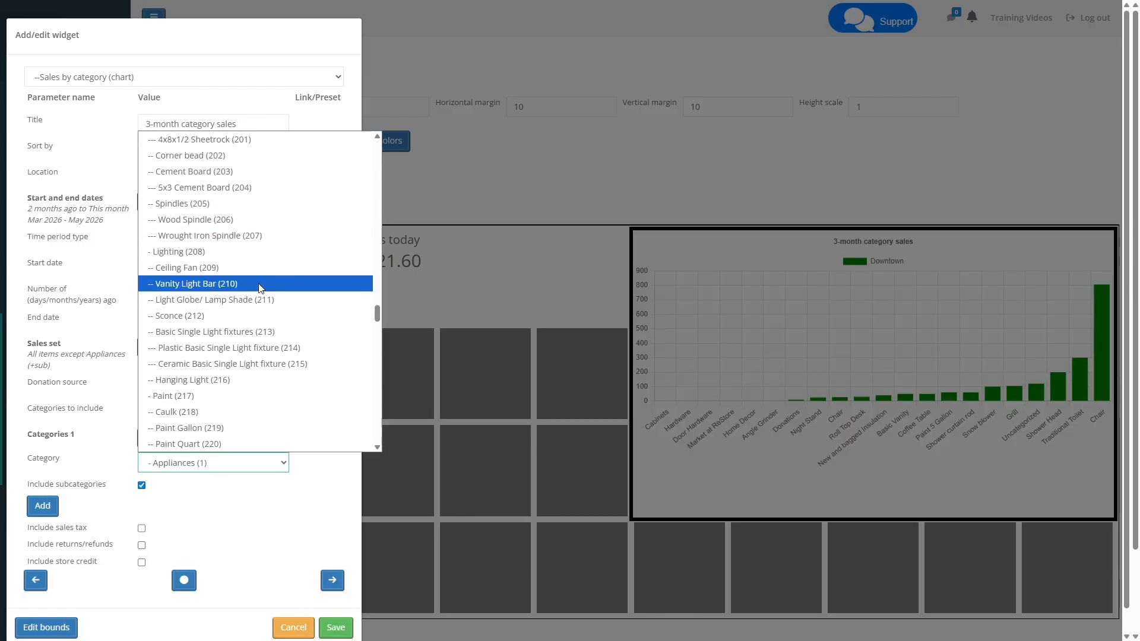
scroll(249, 285, "down", 5)
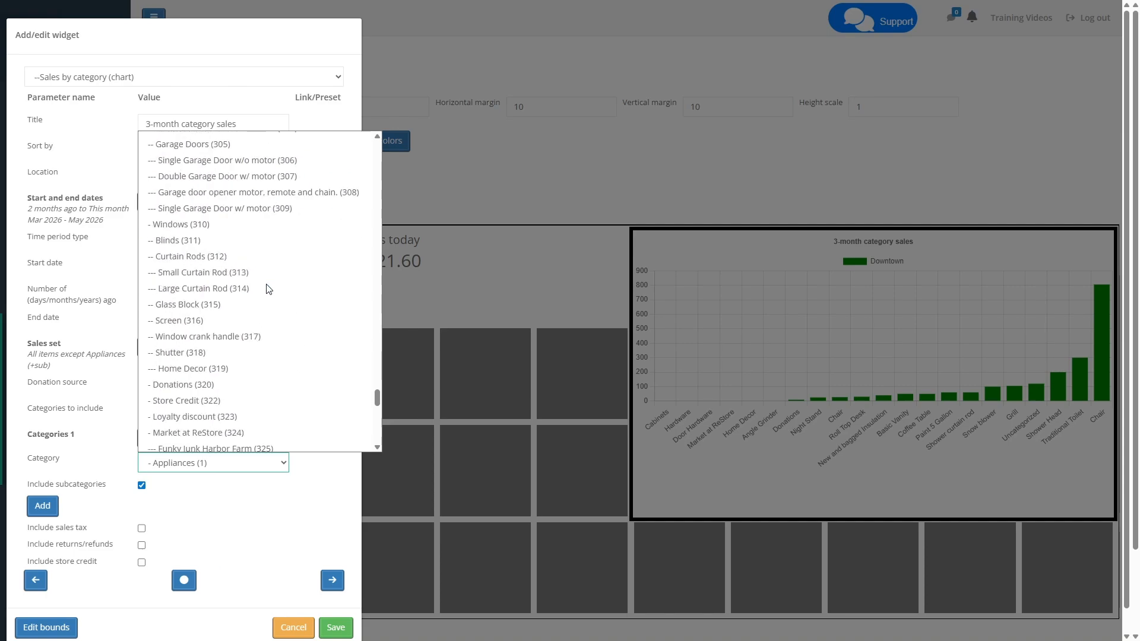
left_click(191, 266)
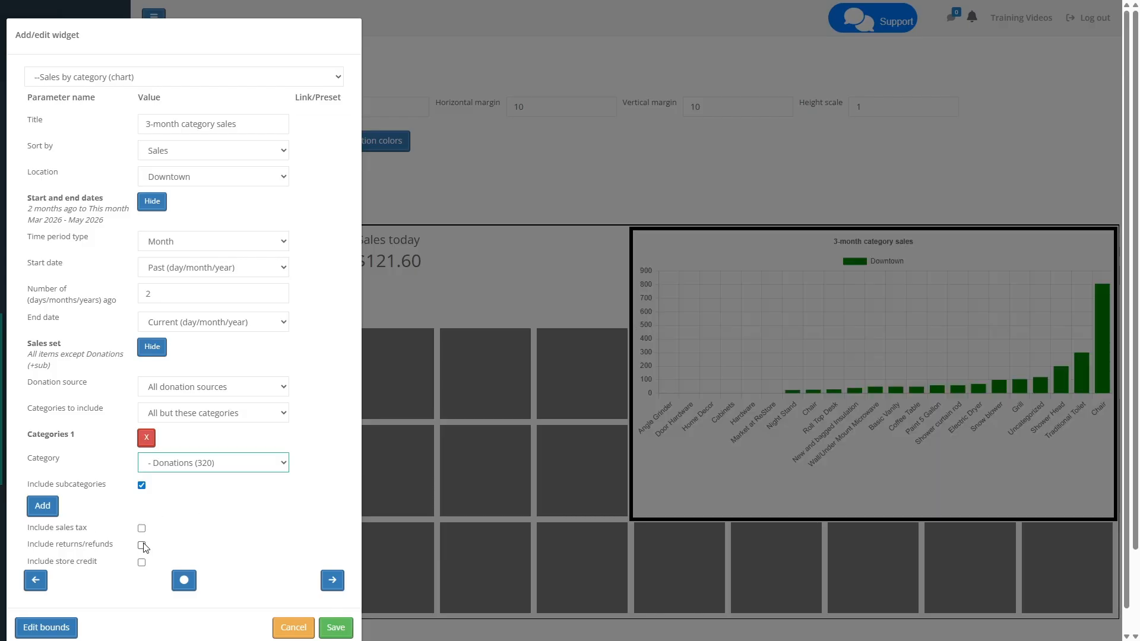
left_click(142, 545)
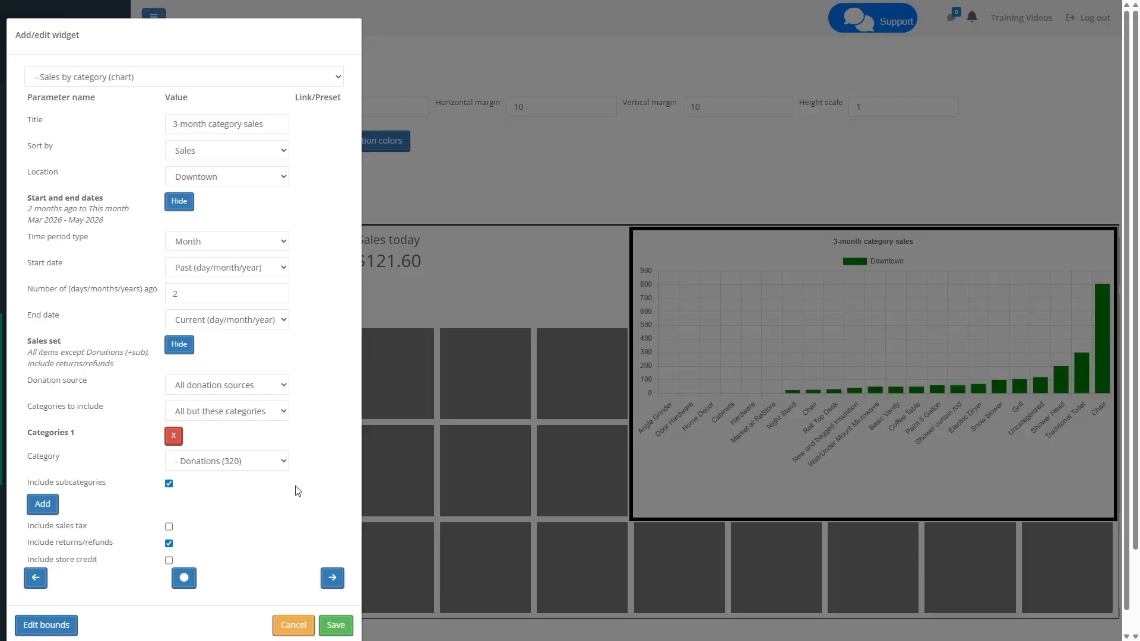
left_click(335, 625)
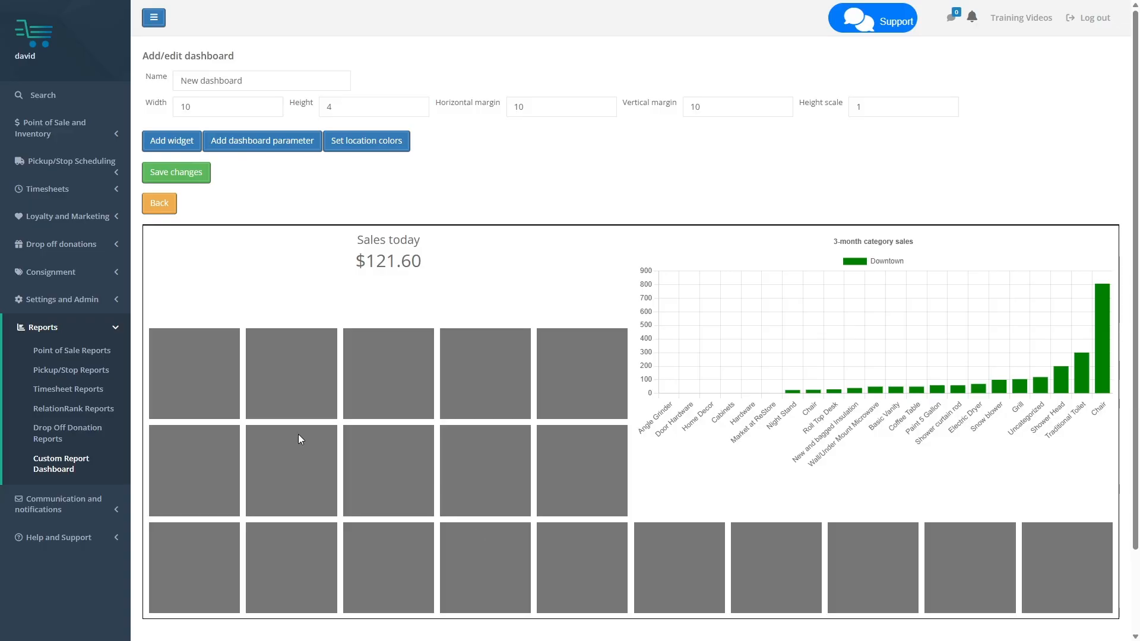
Add a "Sales by cashier" widget covering the first five columns of the grid's lower three rows
left_click(172, 140)
left_click(201, 382)
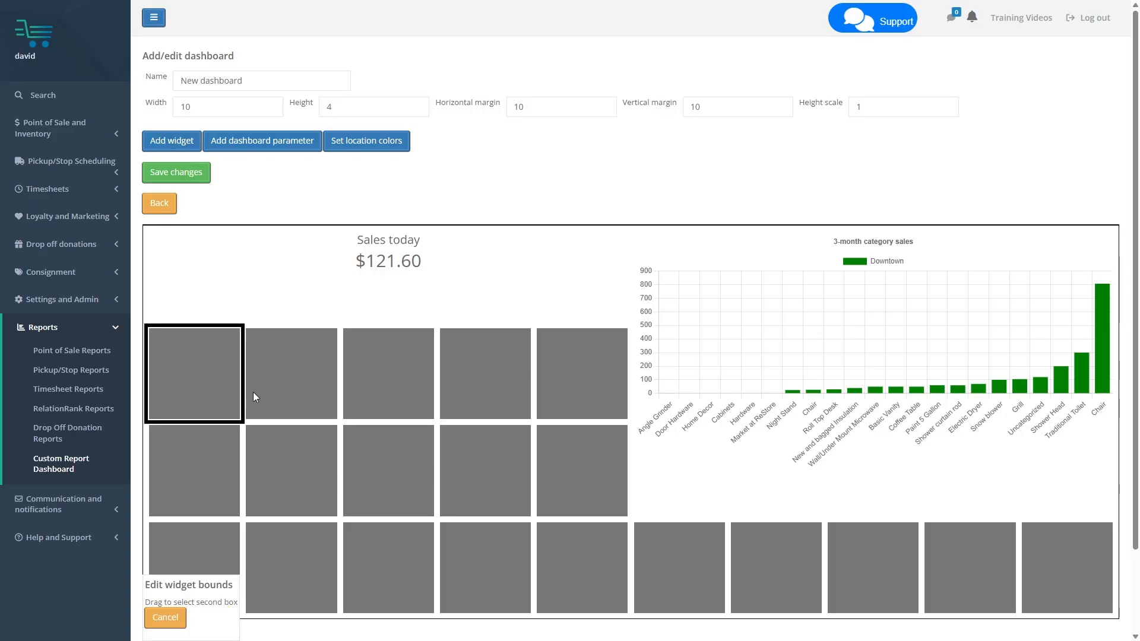
left_click(567, 577)
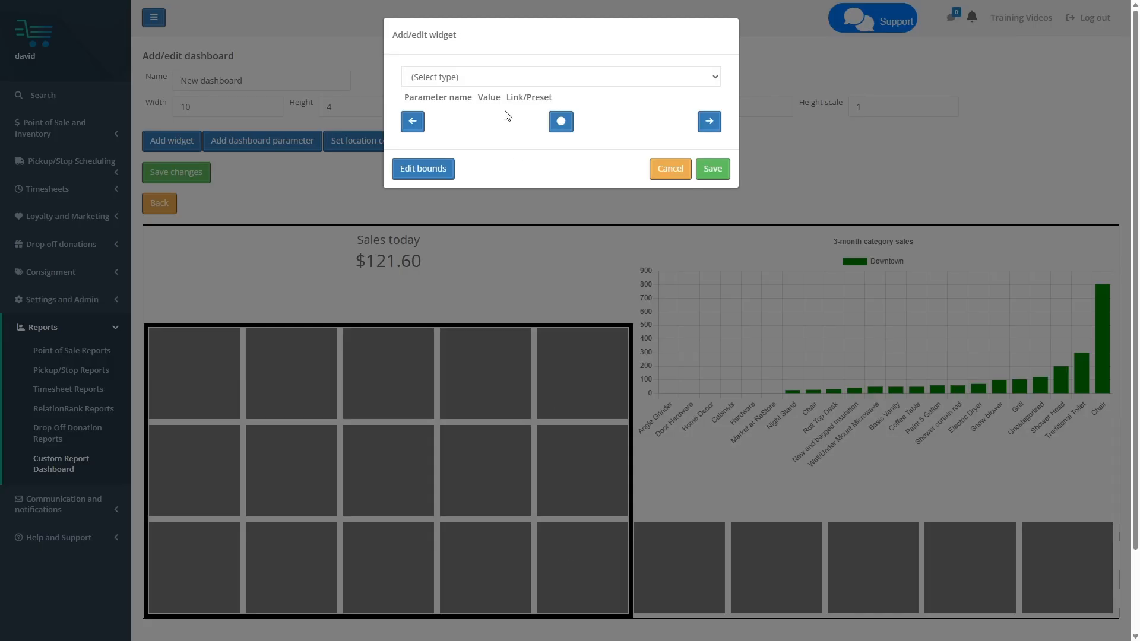
left_click(489, 76)
left_click(493, 206)
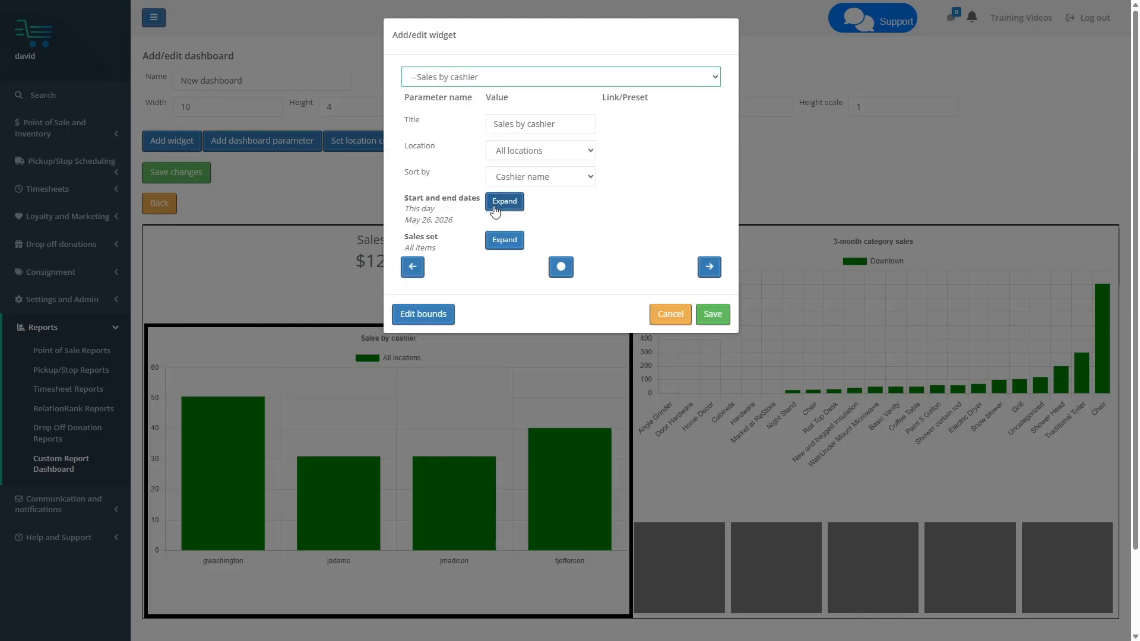
Sort the cashier sales widget by Sales and limit its location to Downtown
left_click(533, 177)
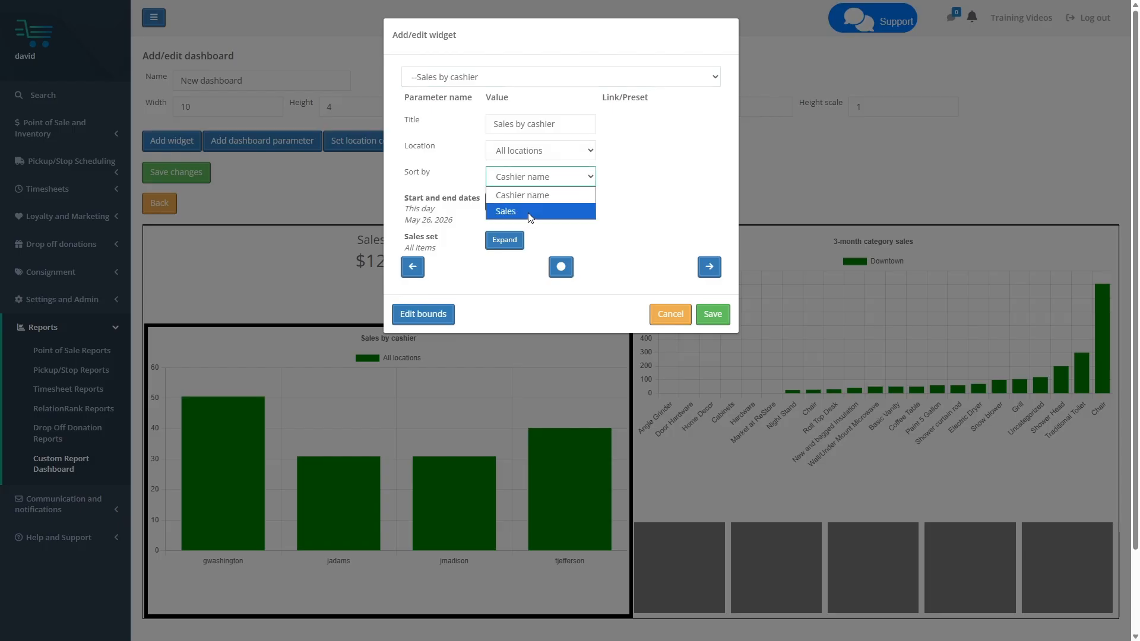
left_click(530, 212)
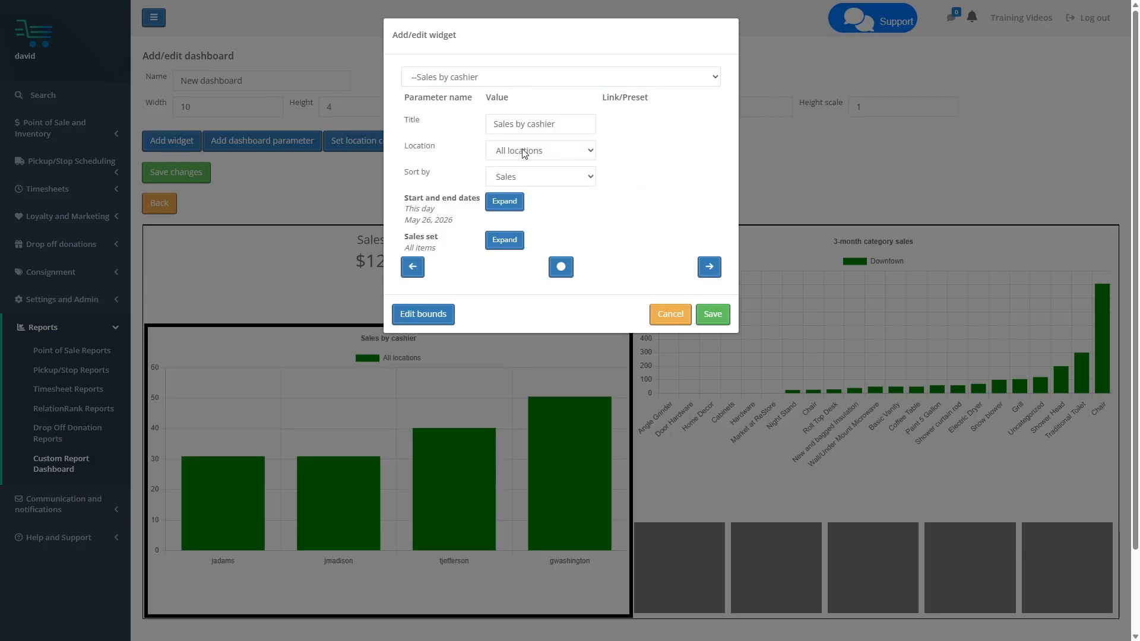
left_click(524, 152)
left_click(542, 171)
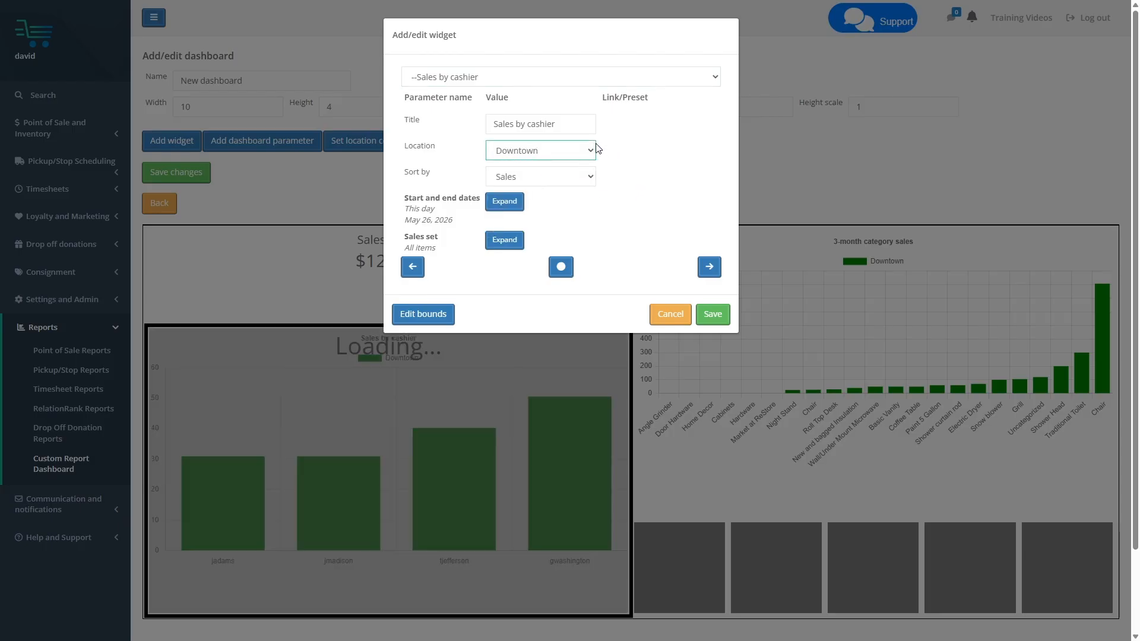
Retitle the cashier widget "Sales by cashier today" and save the widget
left_click(571, 126)
type("today")
left_click(622, 187)
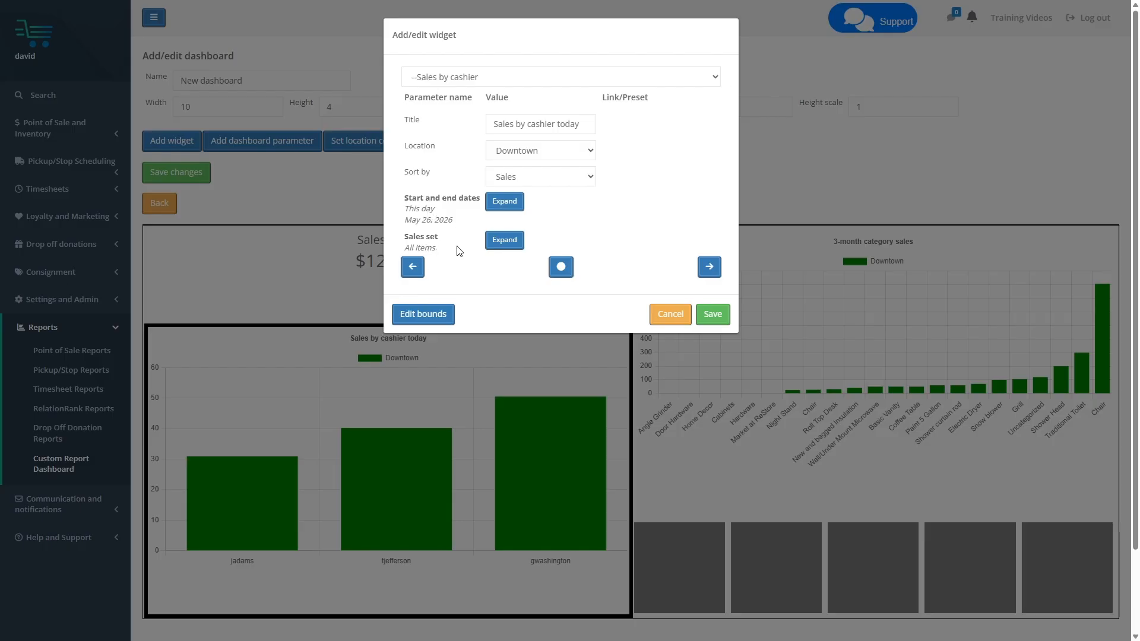
left_click(712, 318)
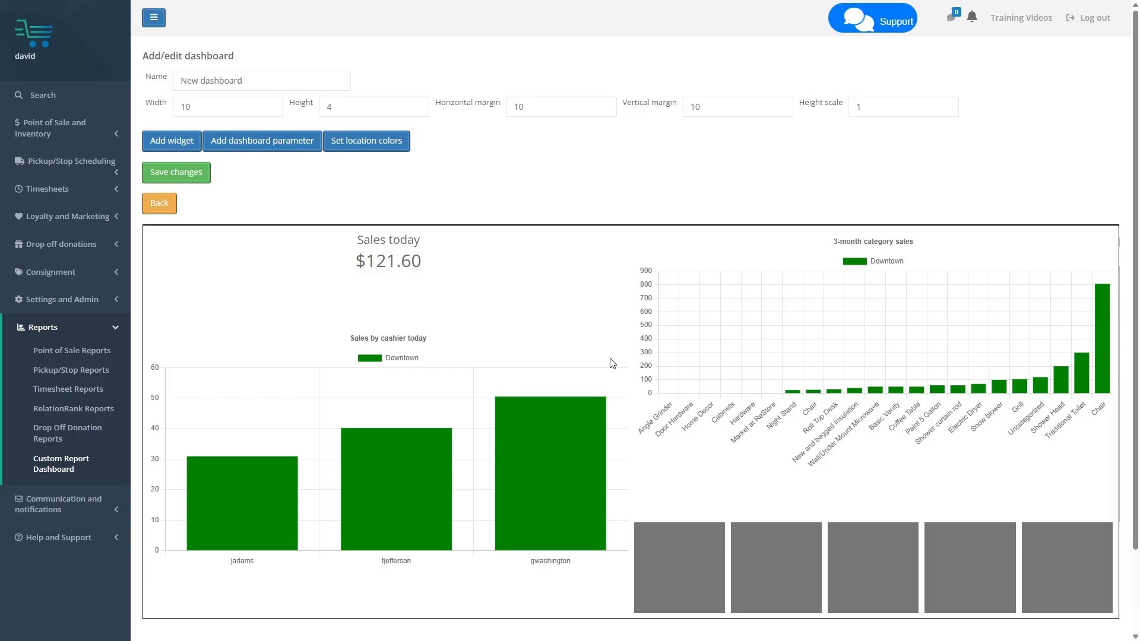
Add a "Progress on goal (set in dashboard)" widget covering the five empty cells of the grid's lowest row
left_click(148, 142)
left_click(682, 579)
left_click(1070, 572)
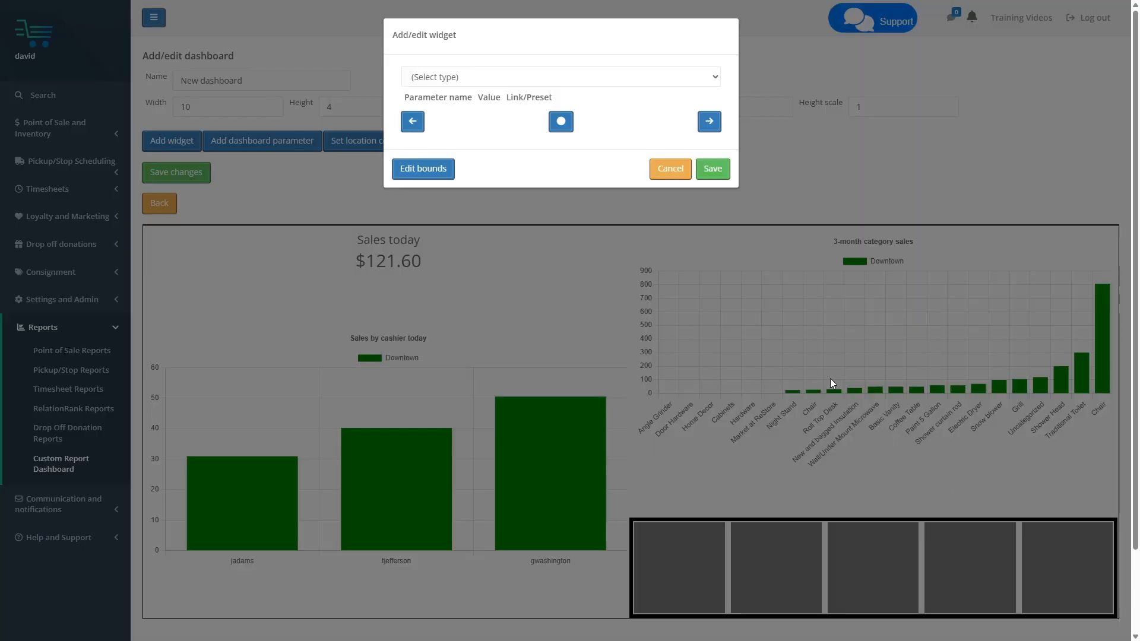
left_click(466, 77)
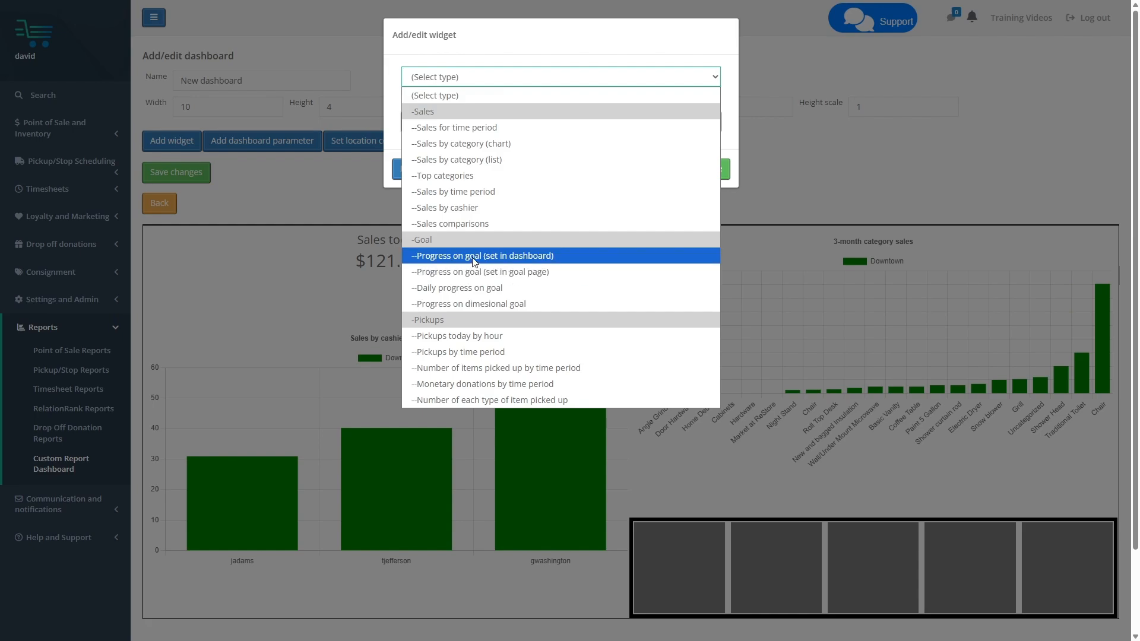
left_click(506, 256)
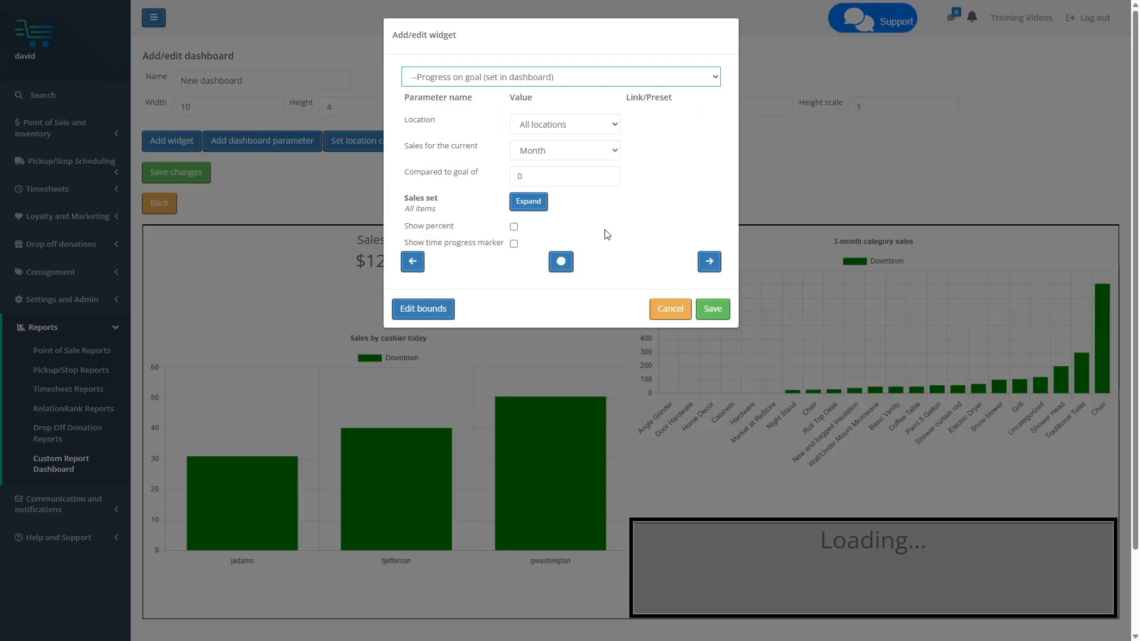
Set the goal widget's location to Downtown and its comparison goal to 500, and save both the widget and the dashboard
left_click(560, 129)
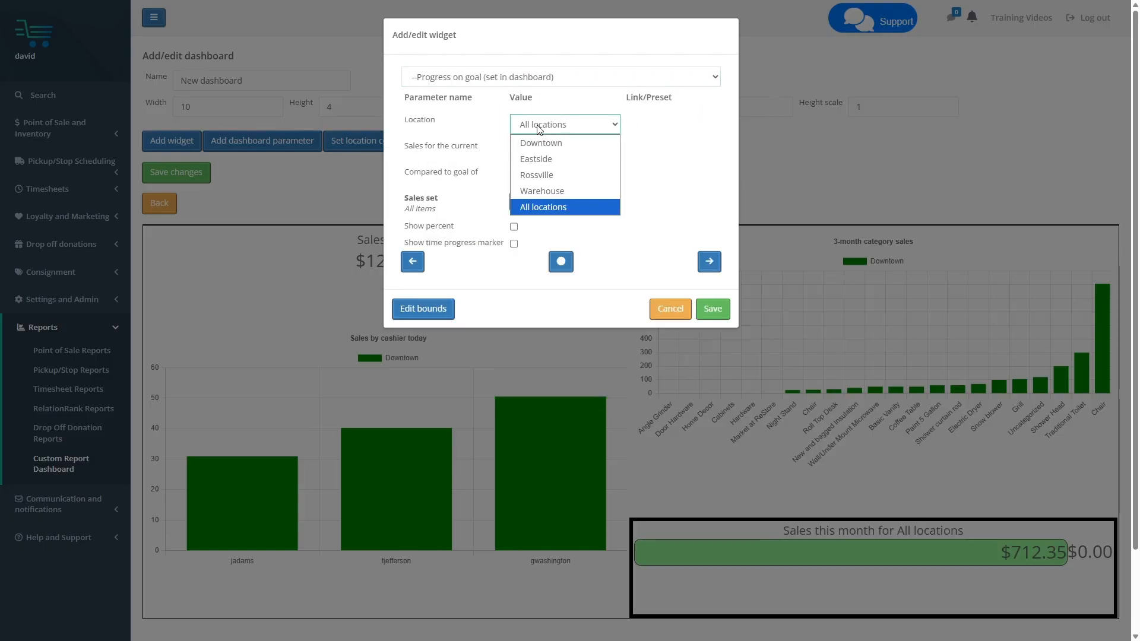
left_click(553, 146)
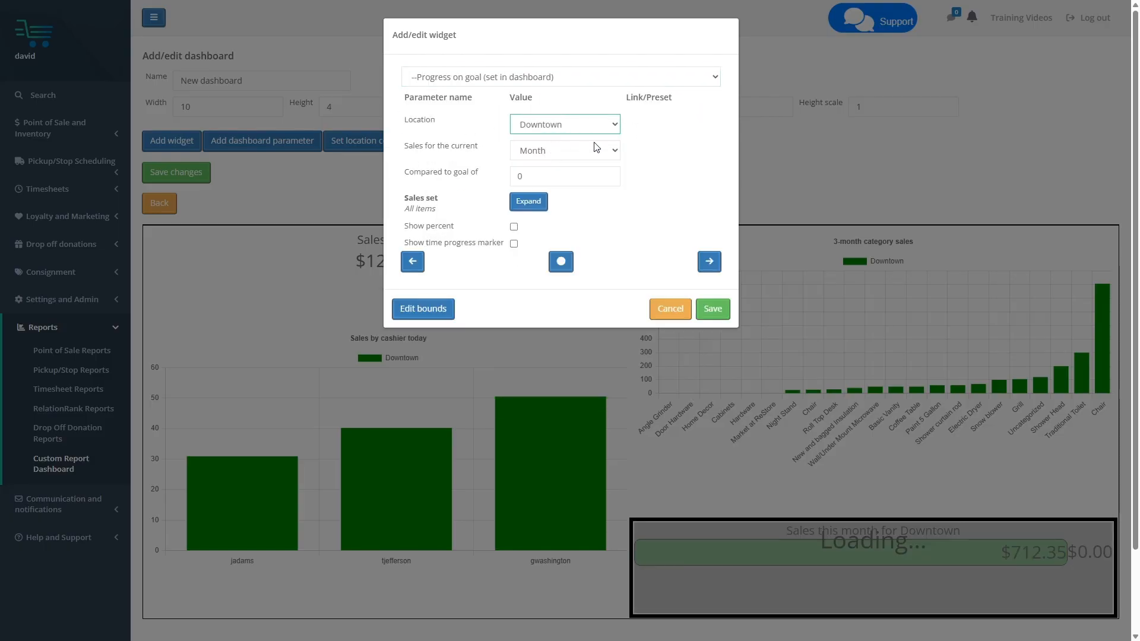
left_click_drag(546, 177, 449, 176)
type("500")
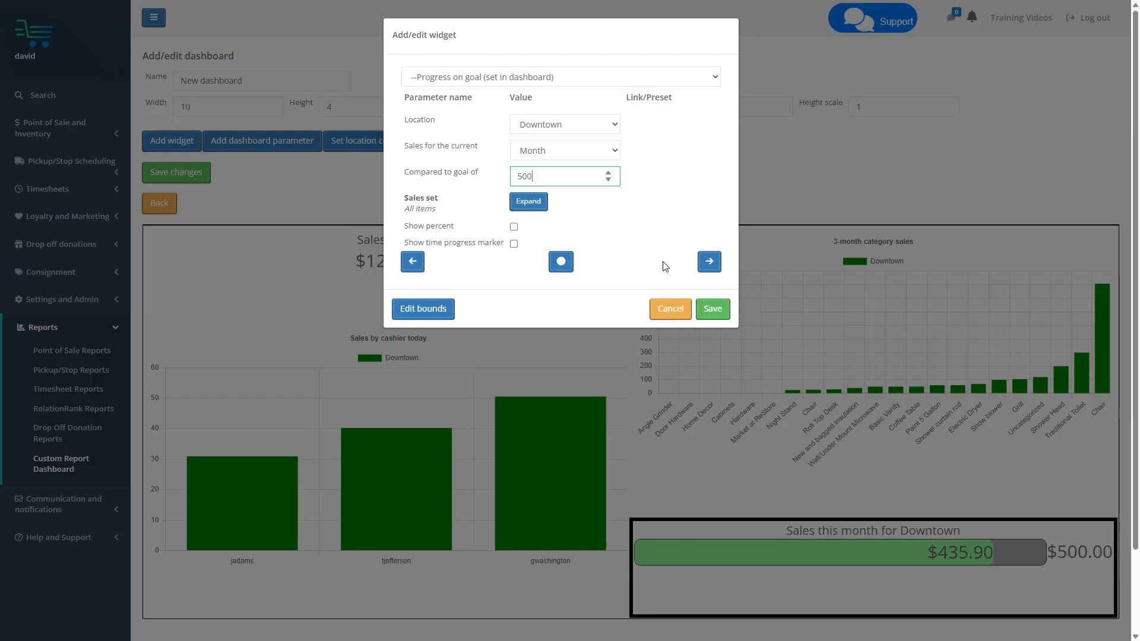
left_click(725, 315)
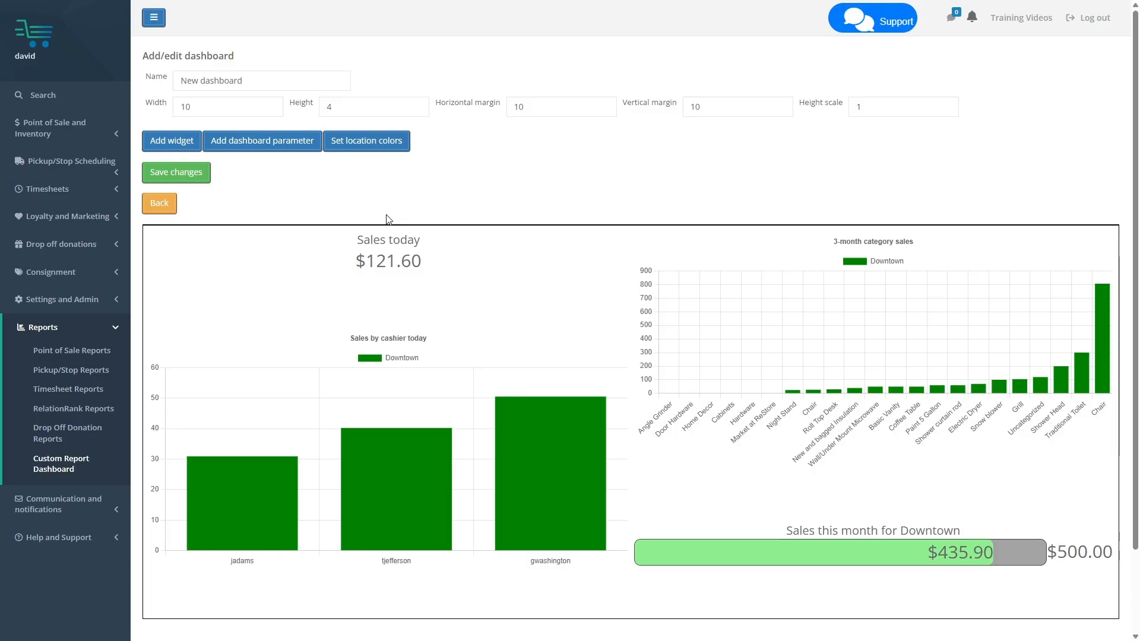
left_click(192, 180)
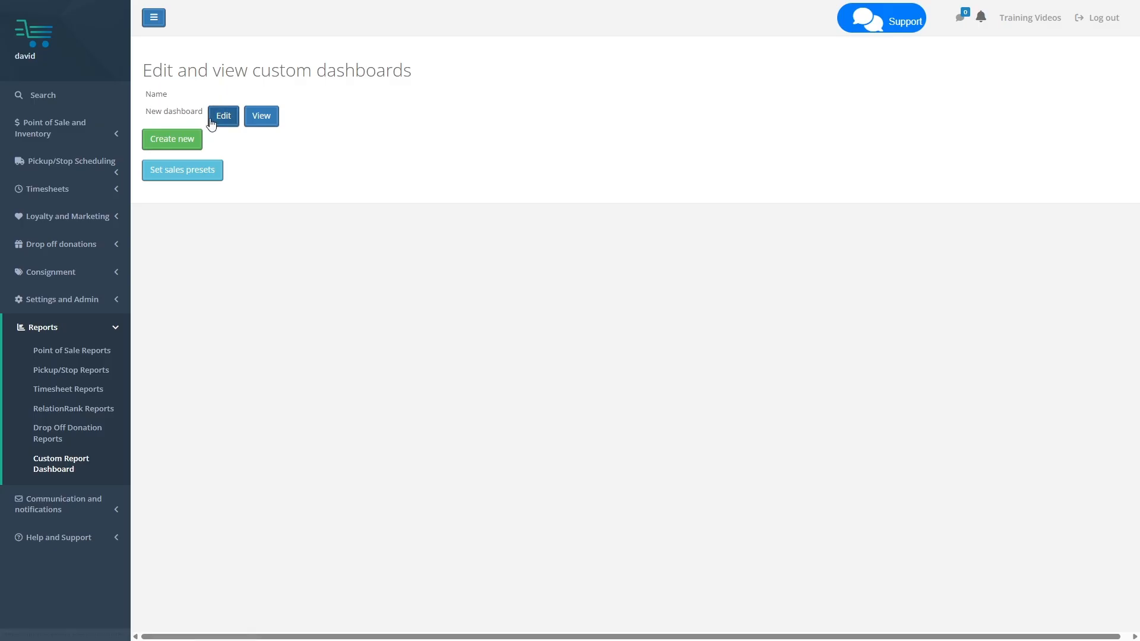
Open the saved "New dashboard" for viewing and refresh its report data
left_click(263, 130)
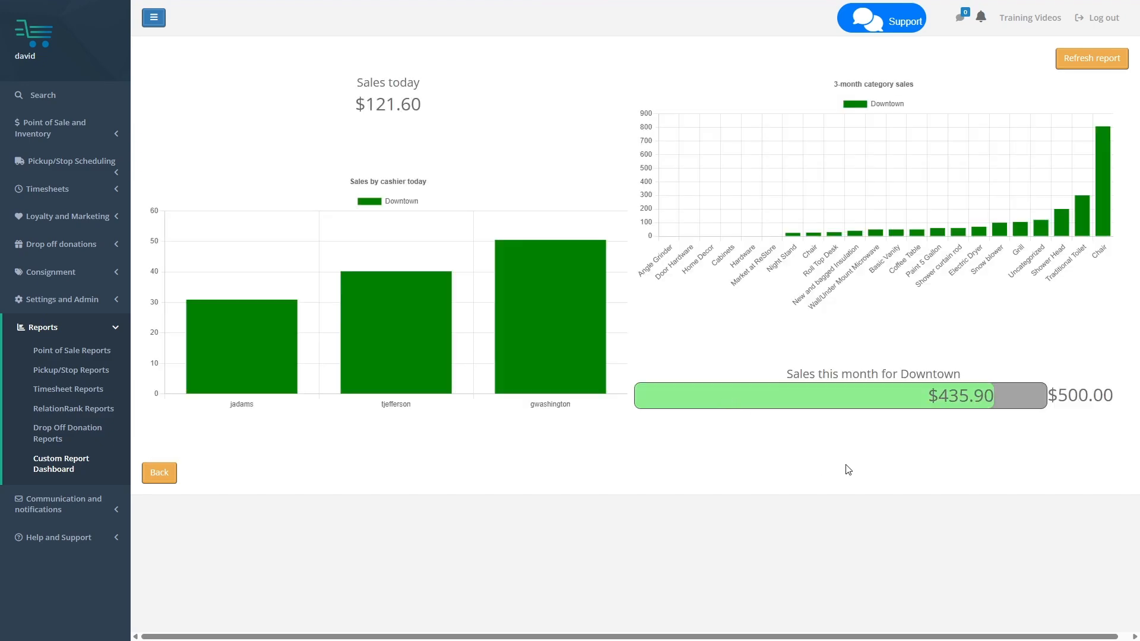
mouse_move(862, 238)
left_click(1082, 64)
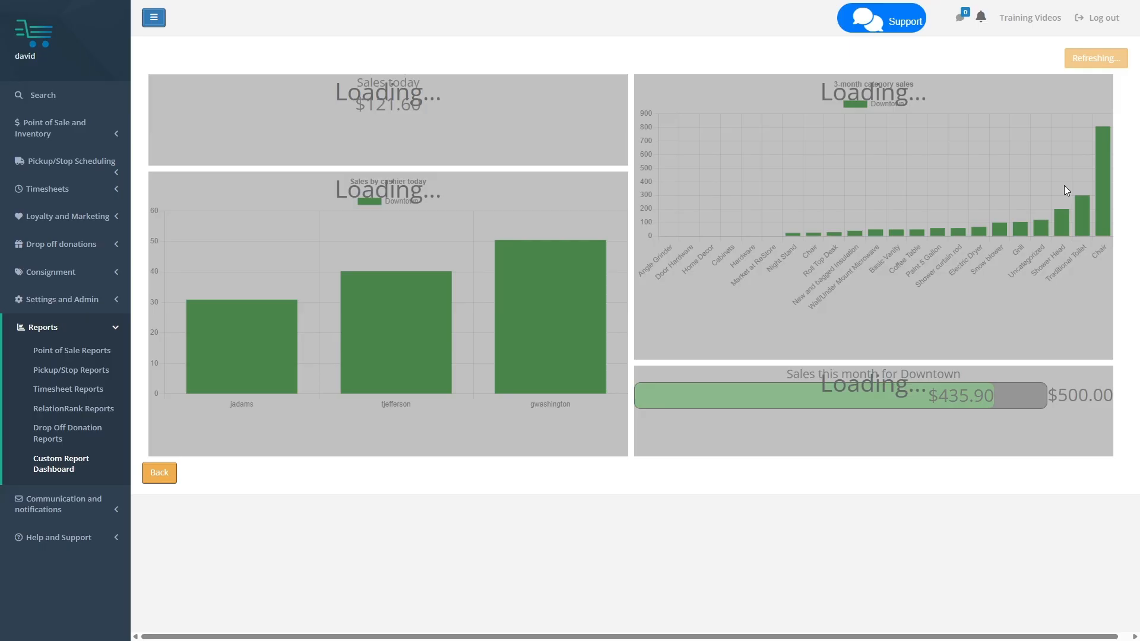